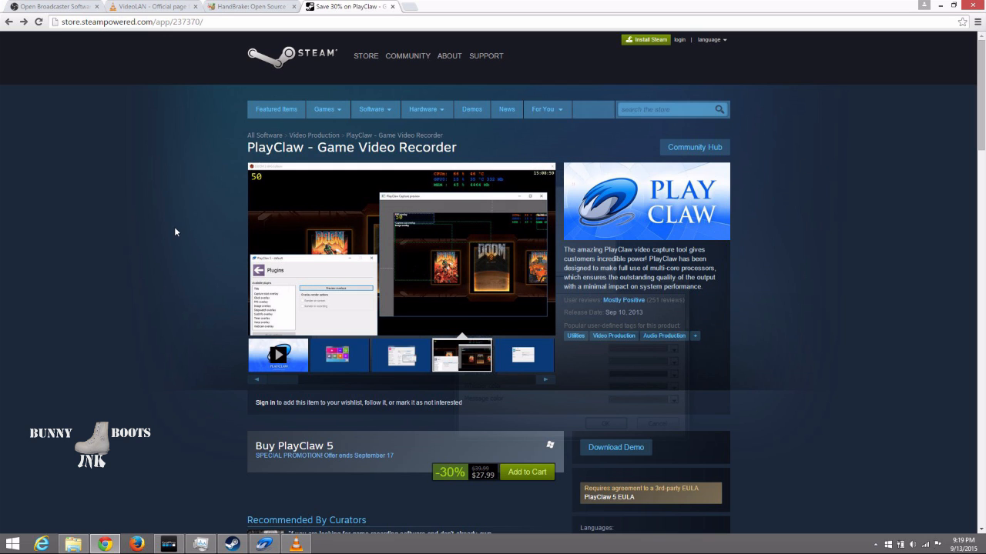
- Look at the OBS project page, clear the browser away and launch Open Broadcaster Software from the desktop
{"action": "left_click", "coordinate": [54, 7]}
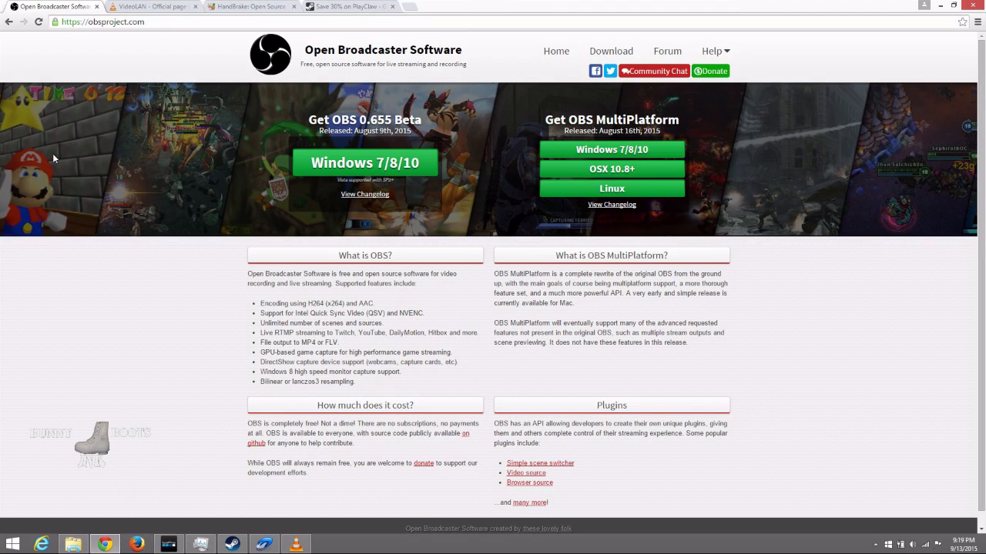
{"action": "left_click", "coordinate": [941, 5]}
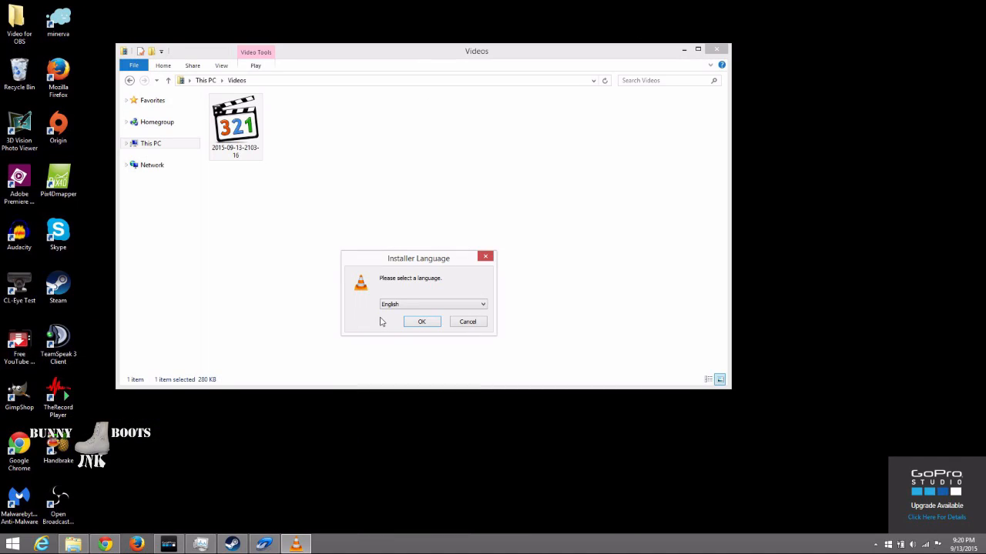
{"action": "left_click_drag", "start_coordinate": [401, 264], "coordinate": [418, 341]}
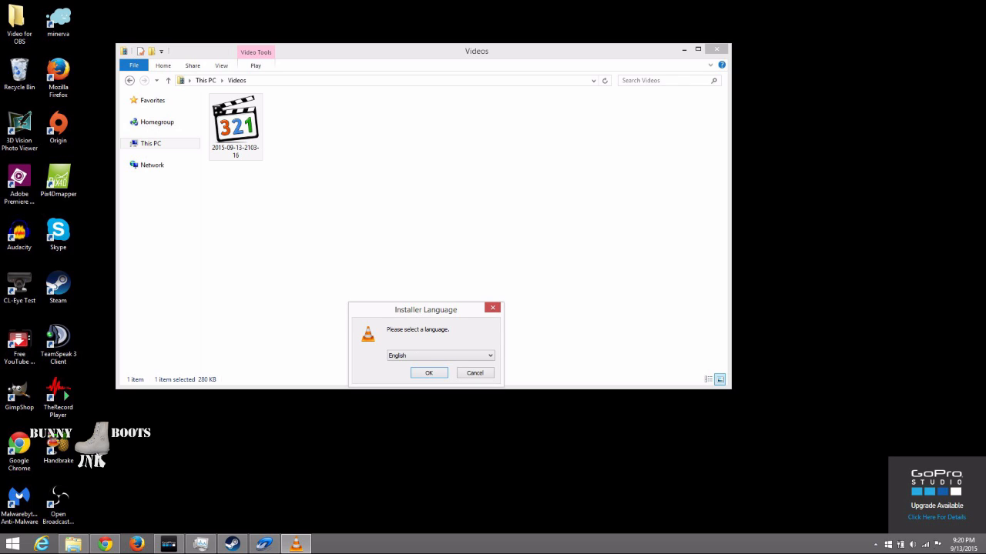
{"action": "double_click", "coordinate": [74, 499]}
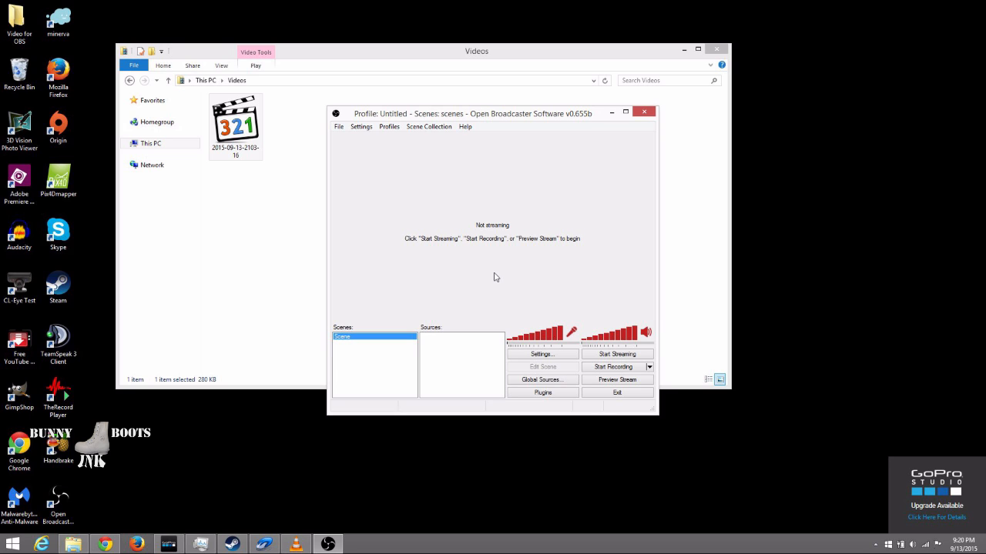
- Add a Monitor Capture source for monitor 1 under its default name and check it in a stream preview
{"action": "right_click", "coordinate": [449, 355]}
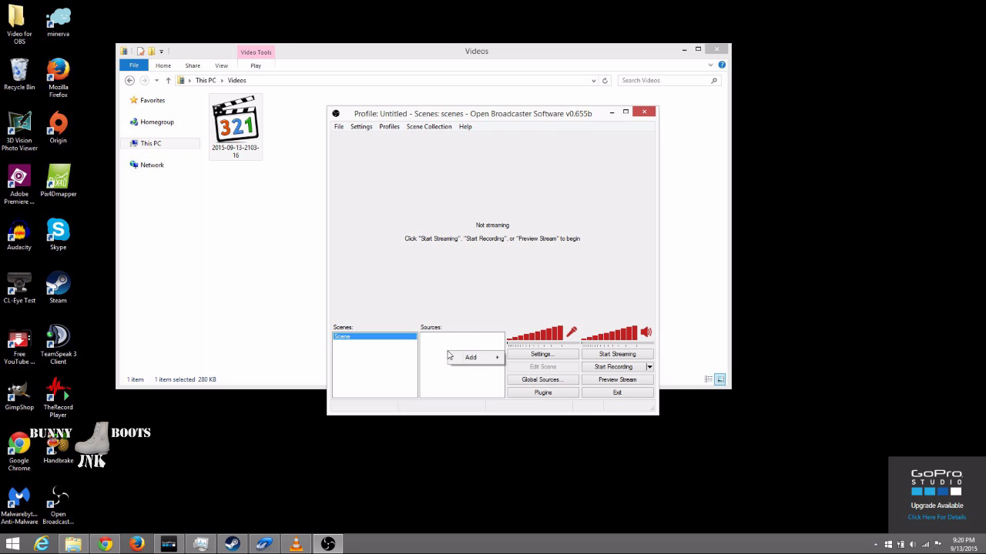
{"action": "mouse_move", "coordinate": [471, 359]}
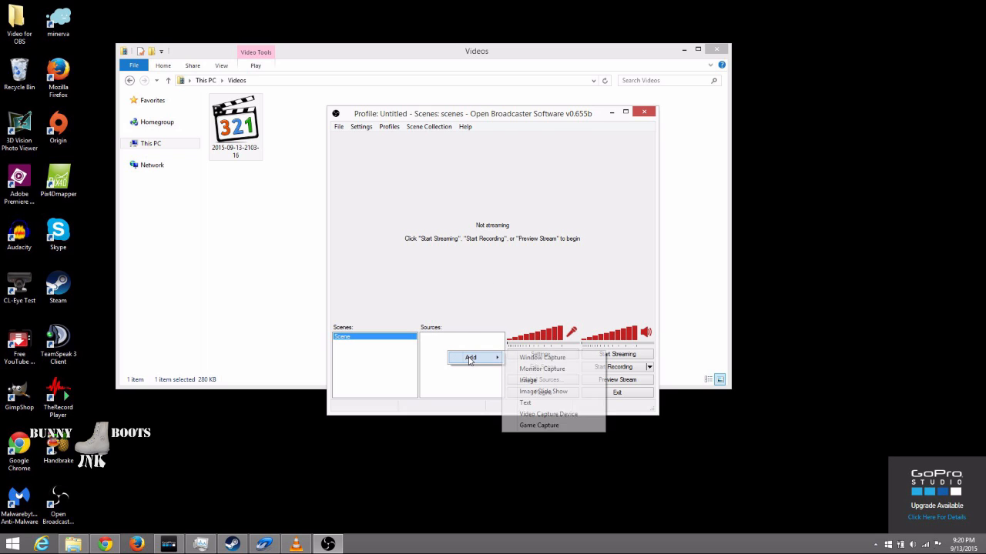
{"action": "left_click", "coordinate": [524, 368]}
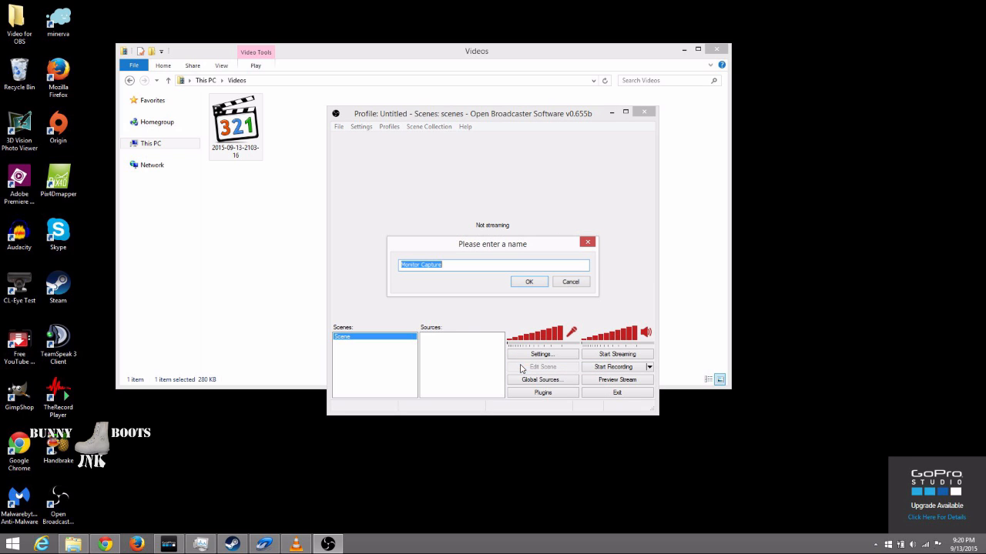
{"action": "left_click", "coordinate": [526, 281]}
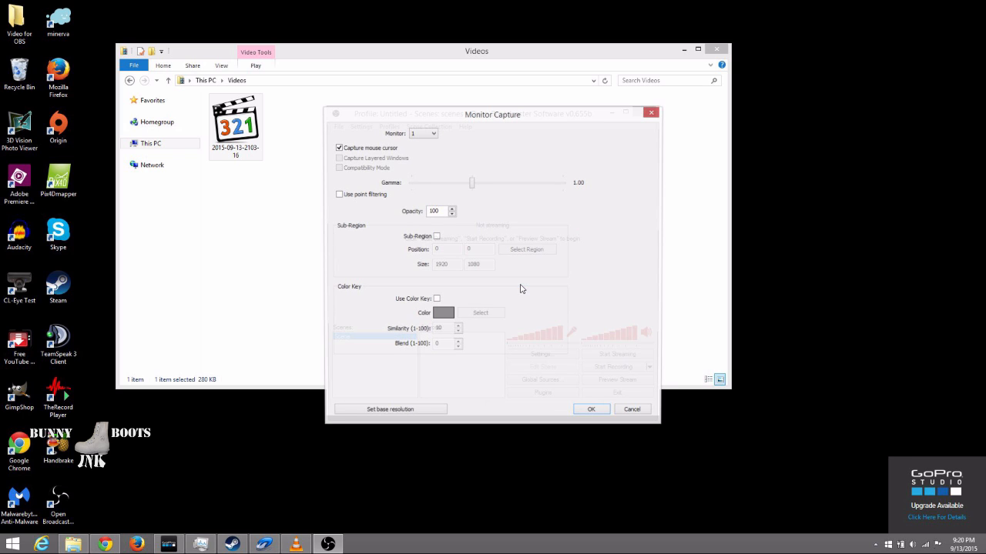
{"action": "left_click", "coordinate": [591, 412]}
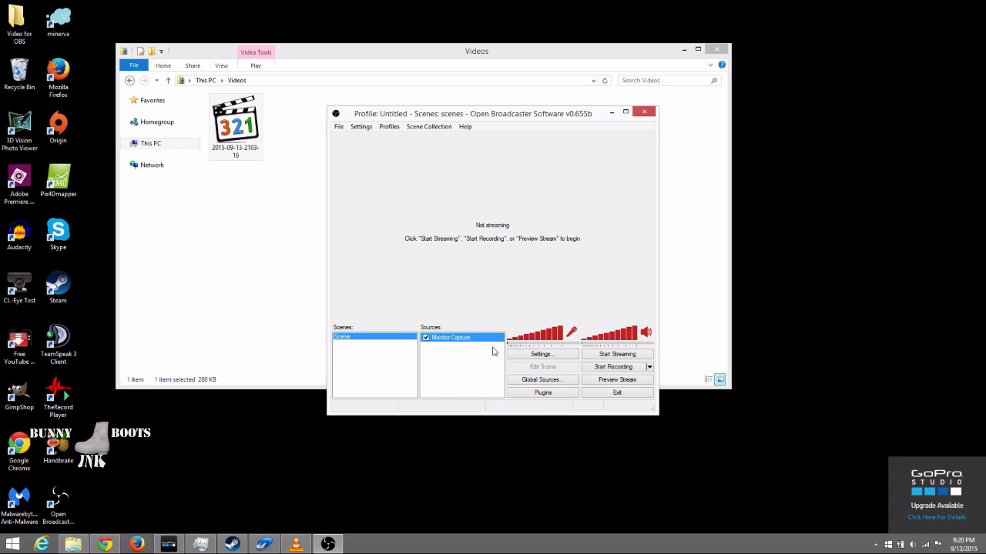
{"action": "left_click", "coordinate": [608, 379]}
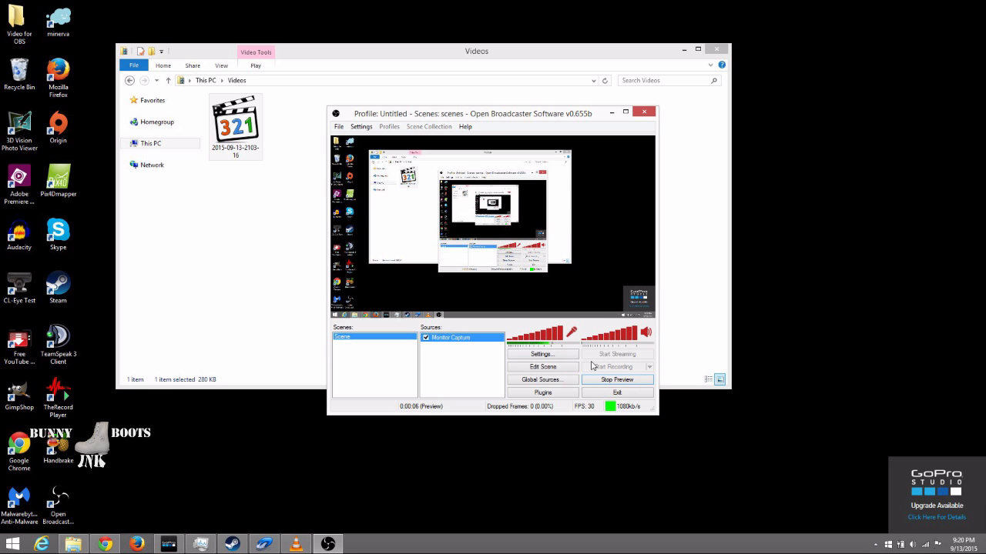
{"action": "left_click", "coordinate": [607, 380]}
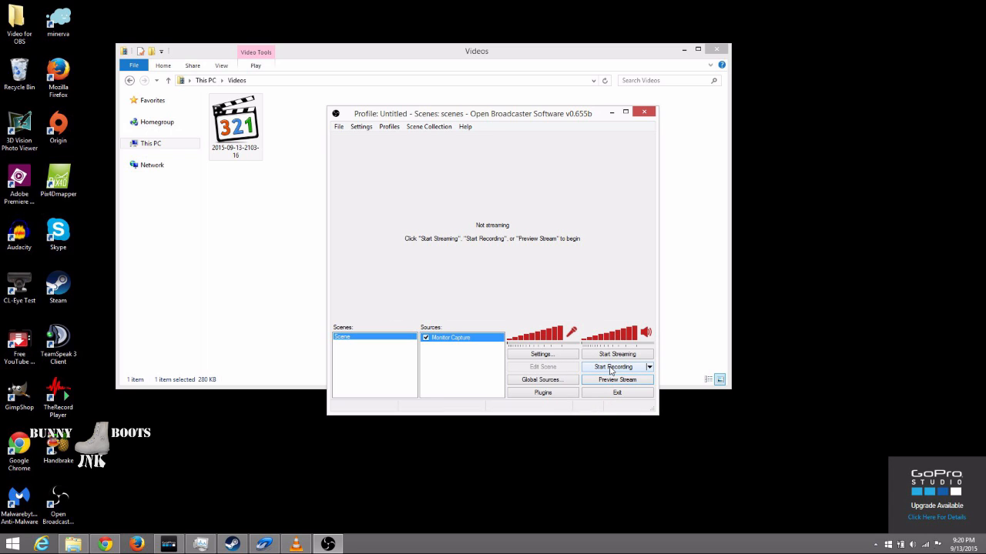
- Record a short test clip of the monitor, trying the microphone and desktop audio volume and mute controls during recording
{"action": "left_click", "coordinate": [612, 368]}
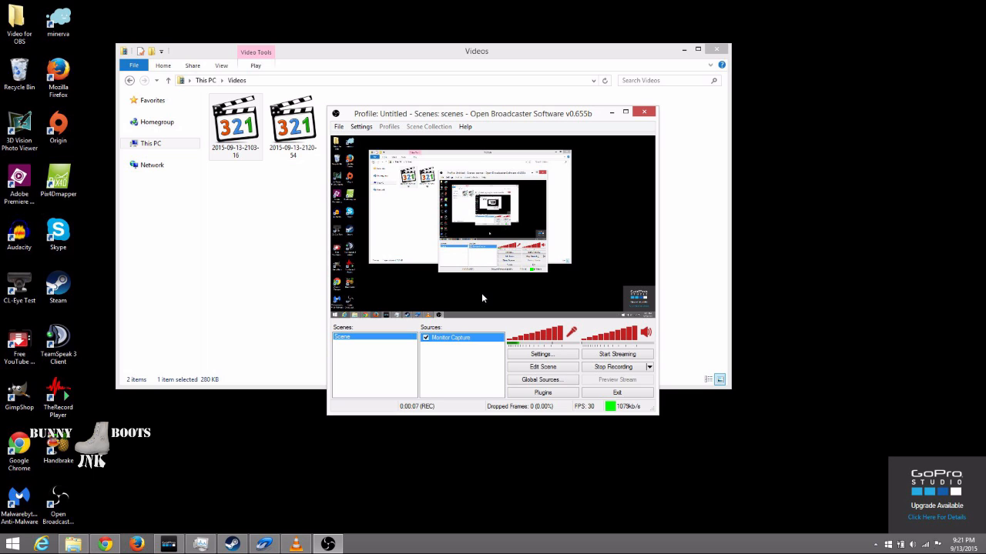
{"action": "left_click", "coordinate": [547, 341]}
{"action": "left_click_drag", "start_coordinate": [546, 340], "coordinate": [655, 337]}
{"action": "left_click", "coordinate": [569, 336]}
{"action": "left_click", "coordinate": [571, 335]}
{"action": "left_click", "coordinate": [645, 334]}
{"action": "left_click", "coordinate": [645, 334]}
{"action": "left_click", "coordinate": [605, 368]}
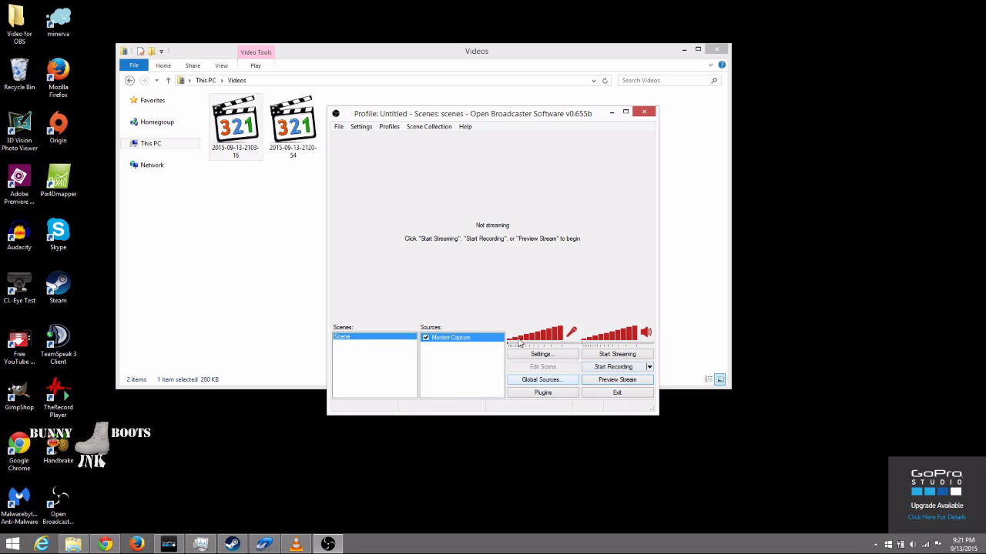
{"action": "double_click", "coordinate": [318, 147]}
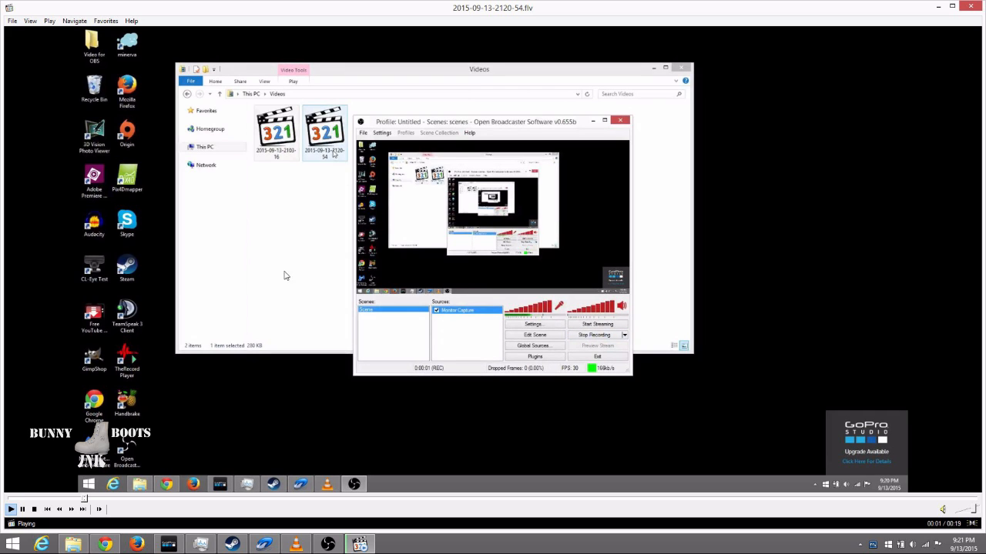
{"action": "key", "text": "space"}
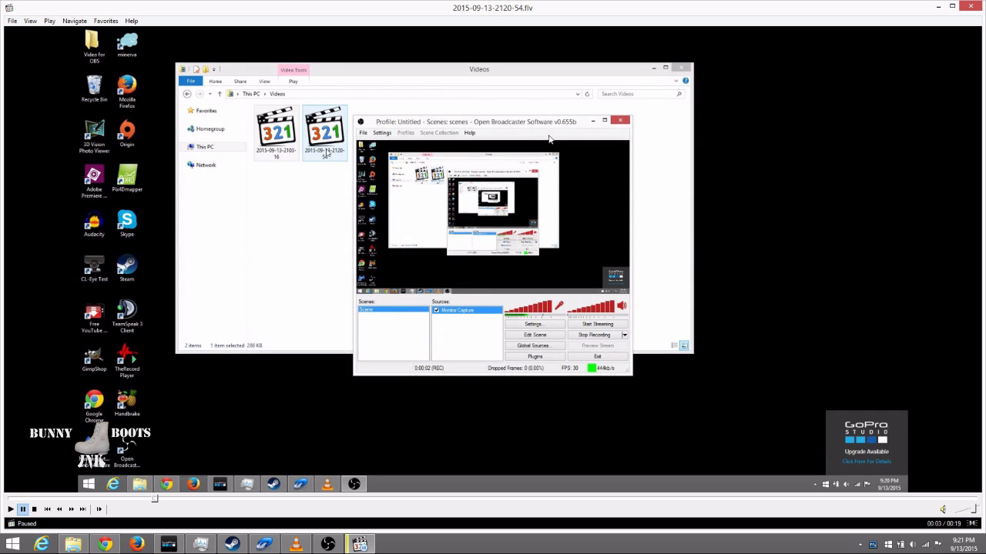
{"action": "left_click", "coordinate": [970, 7]}
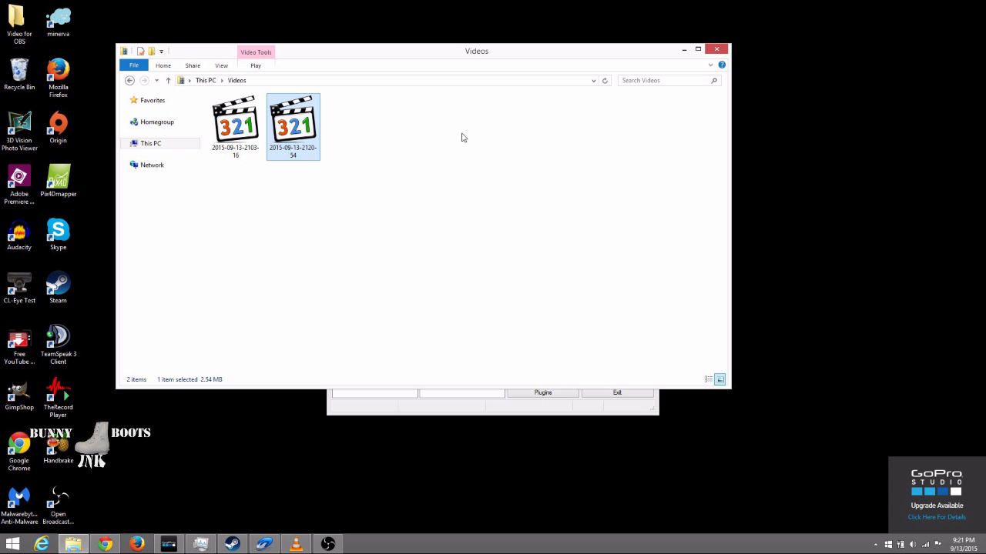
{"action": "right_click", "coordinate": [292, 136]}
{"action": "left_click", "coordinate": [315, 282]}
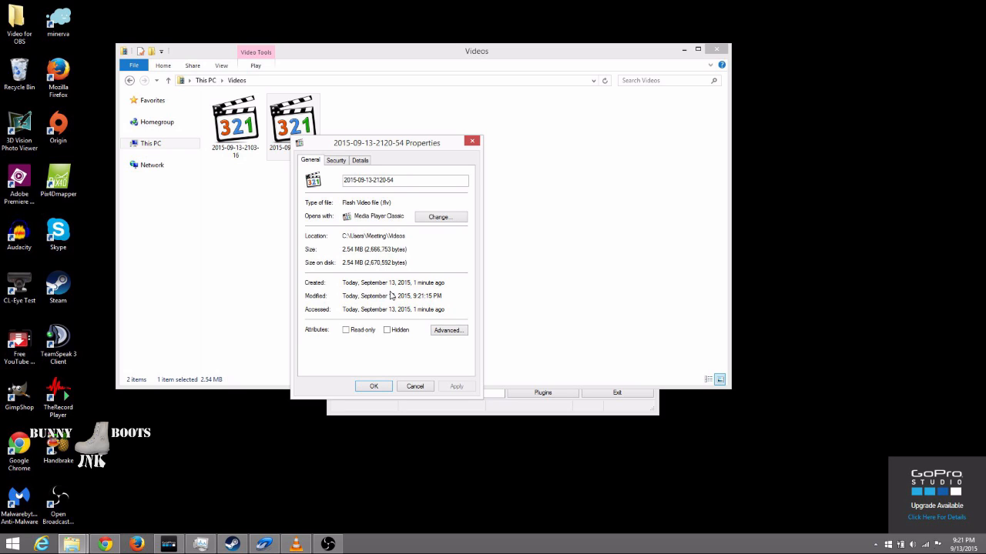
{"action": "left_click", "coordinate": [377, 385]}
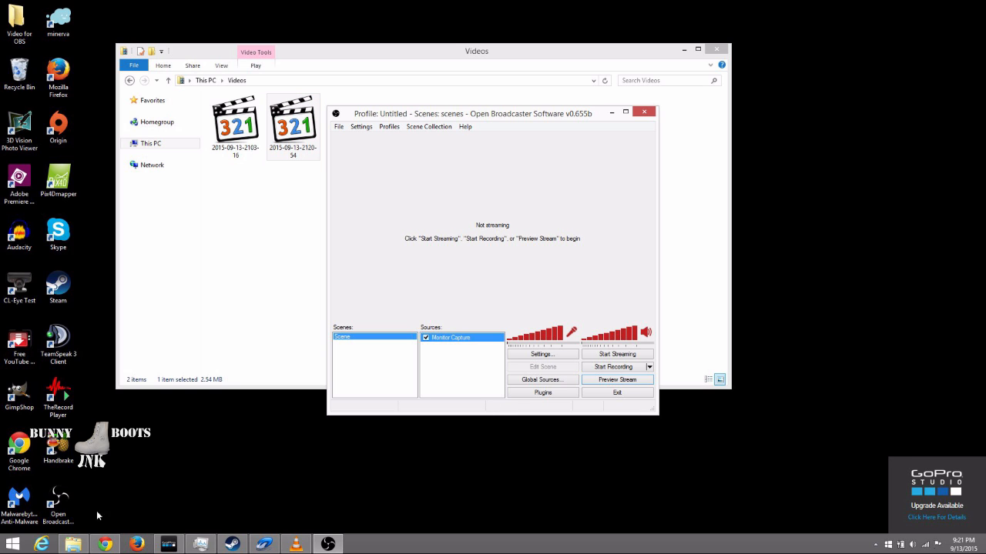
- Switch to Chrome, view the HandBrake and VLC media player download pages, and minimize the browser
{"action": "left_click", "coordinate": [105, 545]}
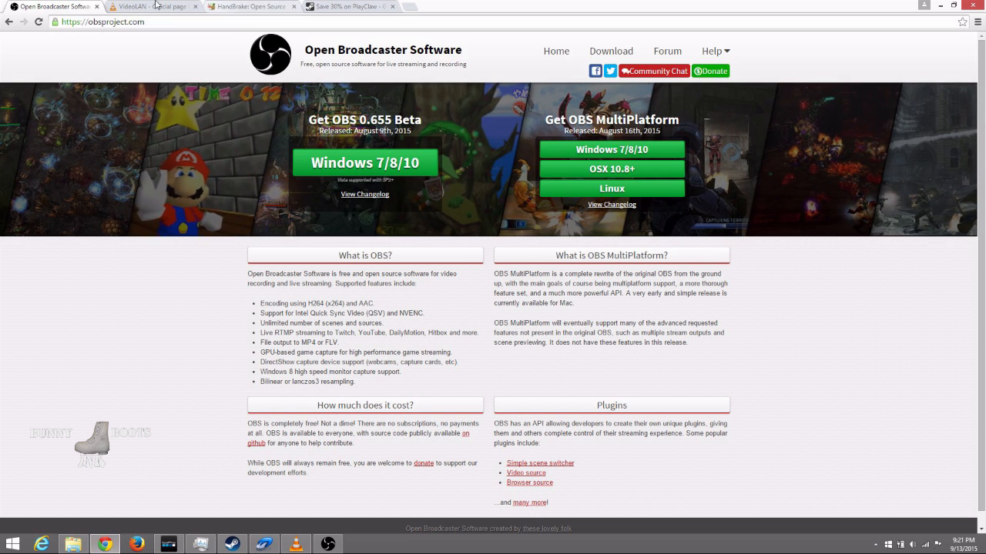
{"action": "left_click", "coordinate": [226, 6]}
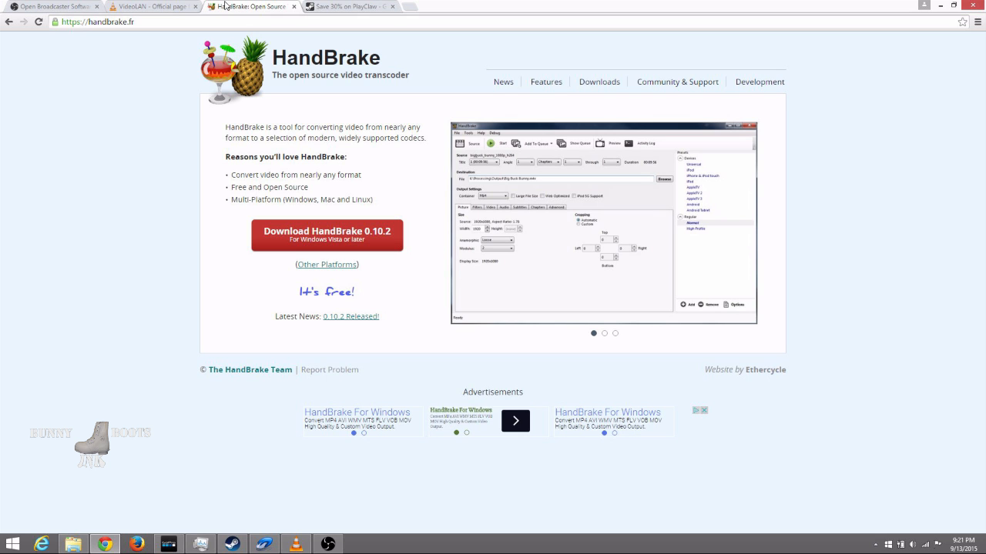
{"action": "left_click", "coordinate": [140, 7]}
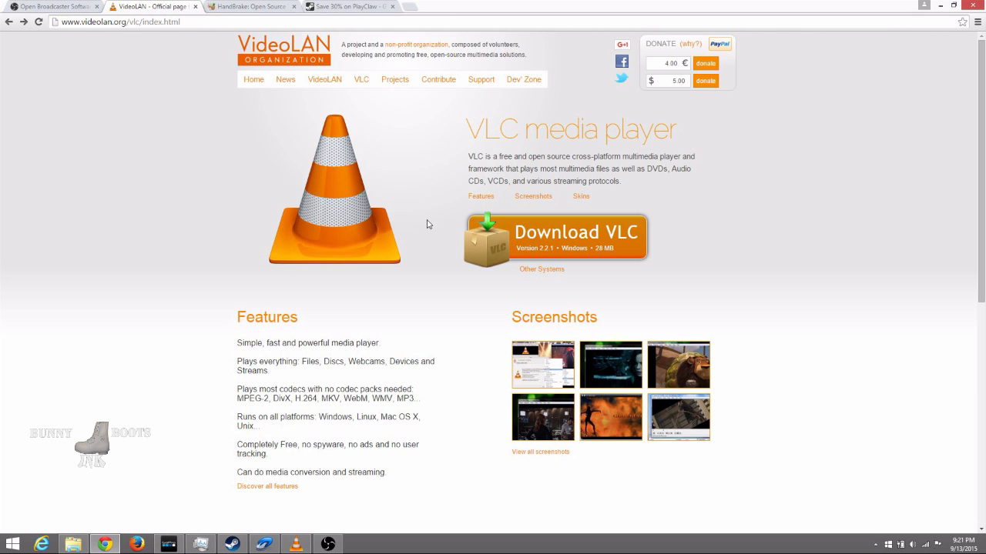
{"action": "left_click", "coordinate": [941, 6]}
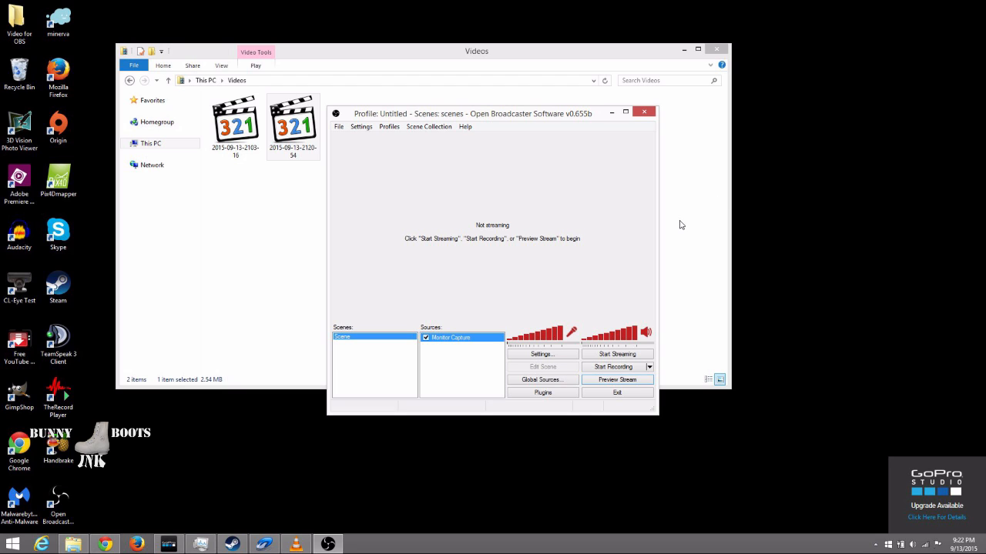
- Start the VLC media player setup in English, review the license agreement to its end and proceed to component selection
{"action": "left_click", "coordinate": [296, 544]}
{"action": "left_click", "coordinate": [416, 374]}
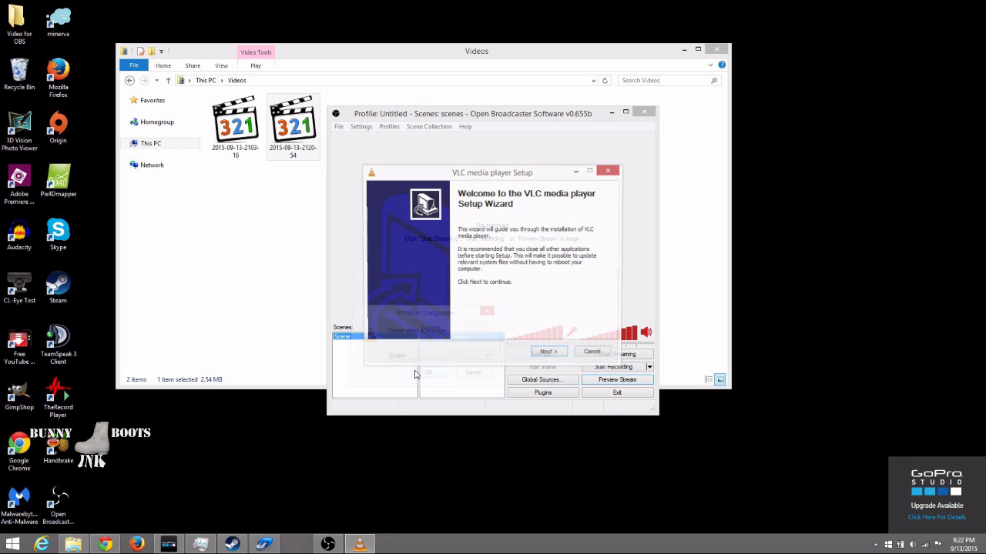
{"action": "left_click", "coordinate": [550, 353]}
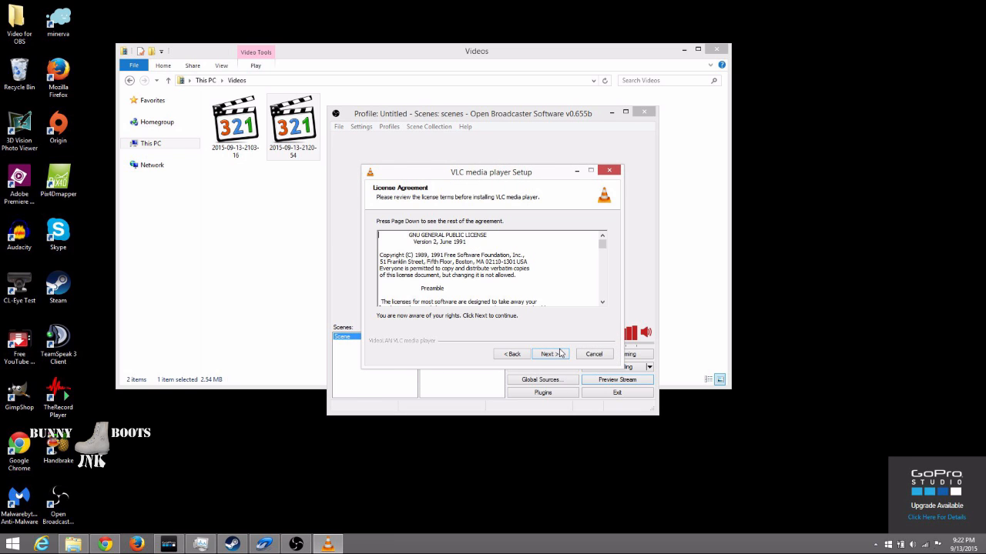
{"action": "left_click", "coordinate": [560, 353]}
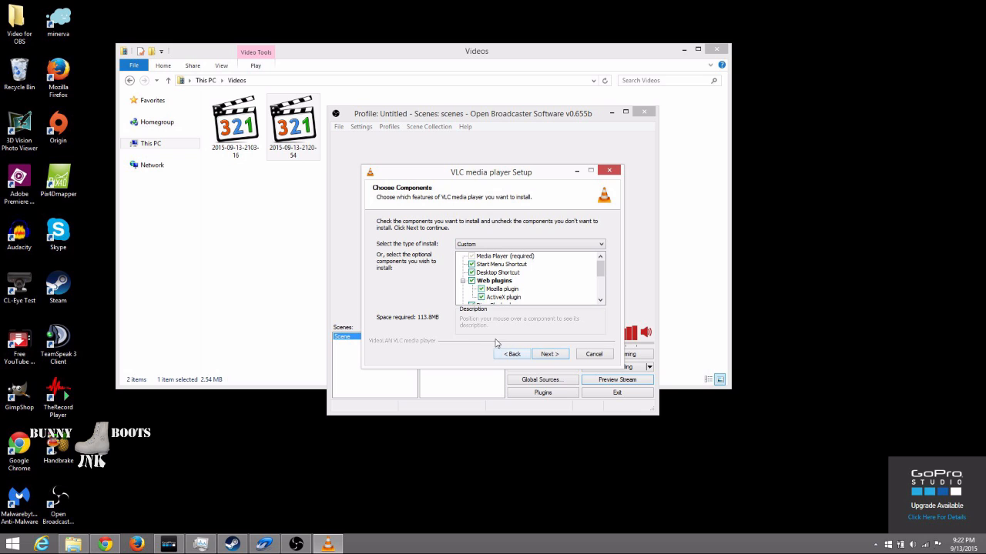
{"action": "left_click", "coordinate": [504, 355]}
{"action": "left_click_drag", "start_coordinate": [601, 244], "coordinate": [601, 300]}
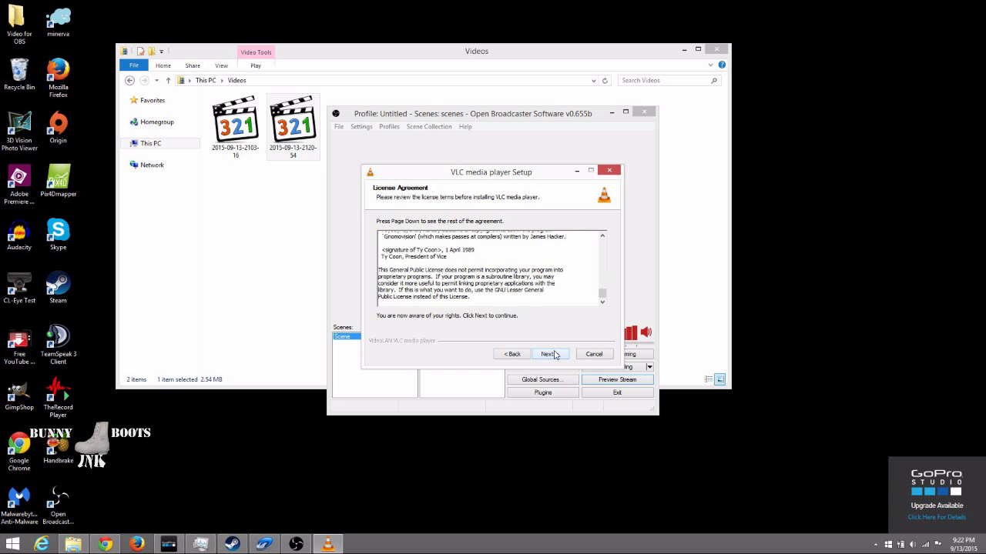
{"action": "left_click", "coordinate": [554, 355]}
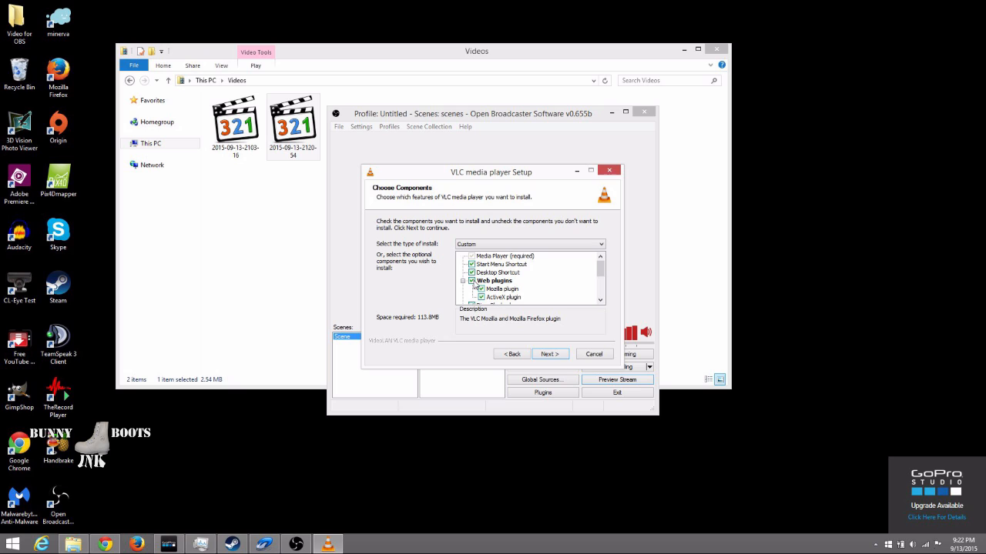
- Exclude the desktop shortcut, the web plugins and discs playback from the VLC installation
{"action": "left_click", "coordinate": [471, 273]}
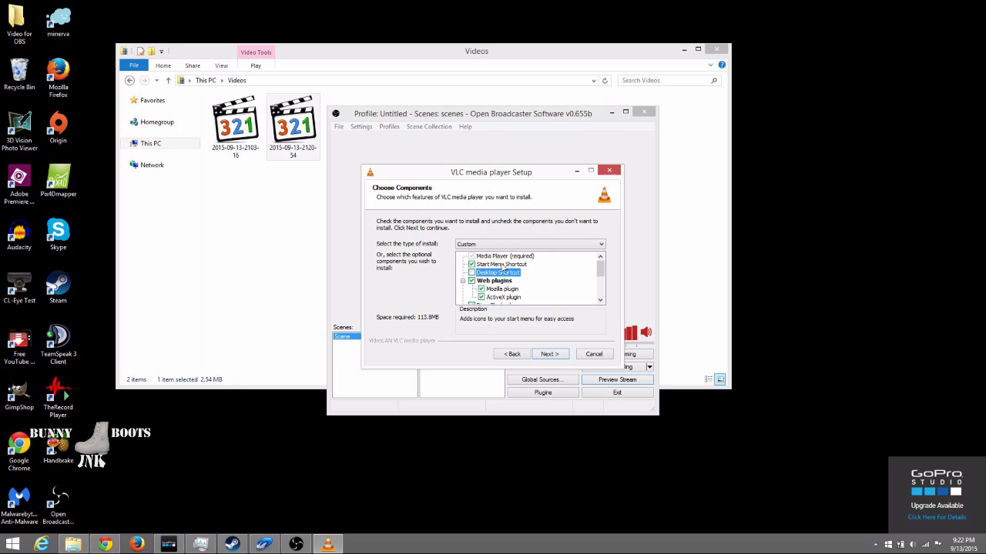
{"action": "left_click", "coordinate": [471, 280]}
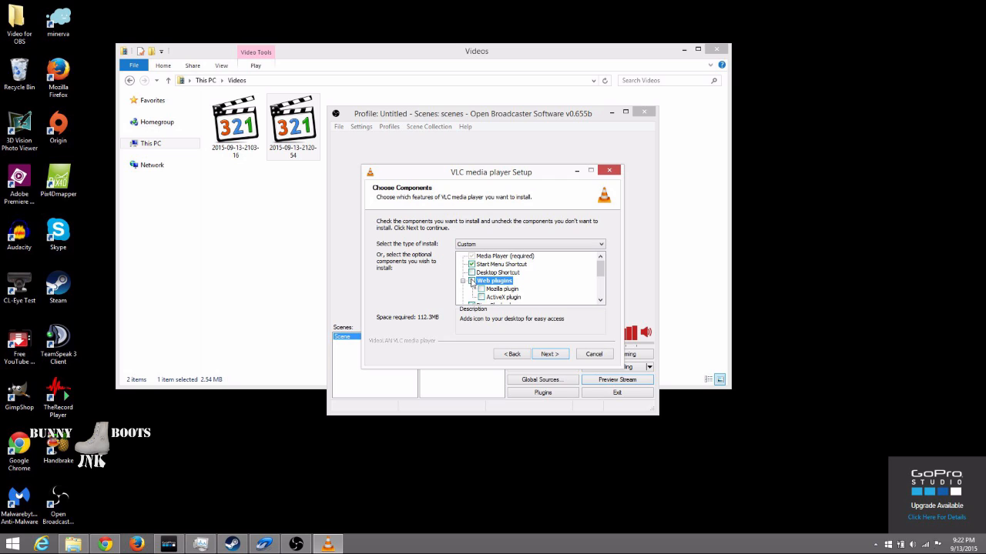
{"action": "scroll", "coordinate": [600, 280], "scroll_direction": "down", "scroll_amount": 1}
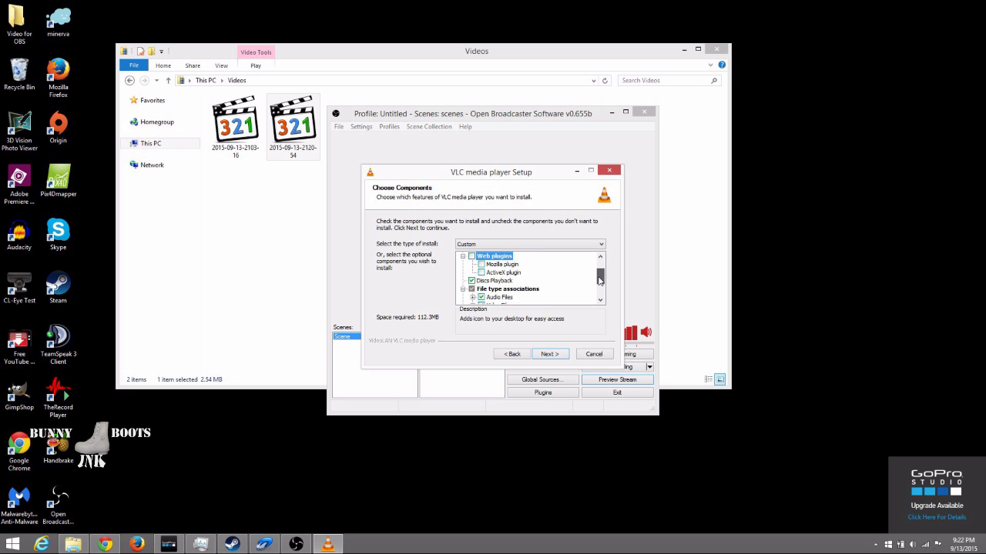
{"action": "left_click", "coordinate": [472, 281]}
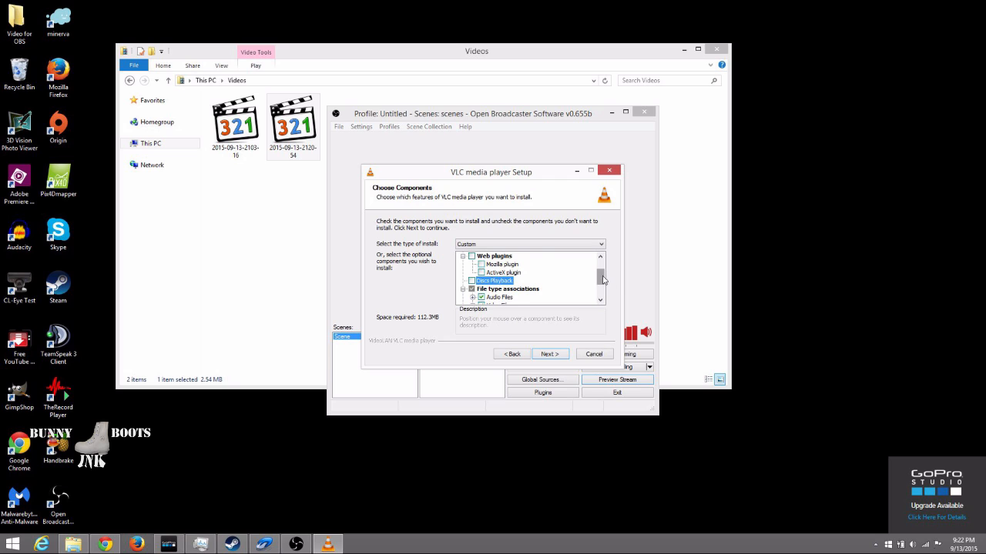
- Exclude the audio and video file type associations from the VLC installation and review the individual audio extensions
{"action": "left_click_drag", "start_coordinate": [601, 277], "coordinate": [606, 289]}
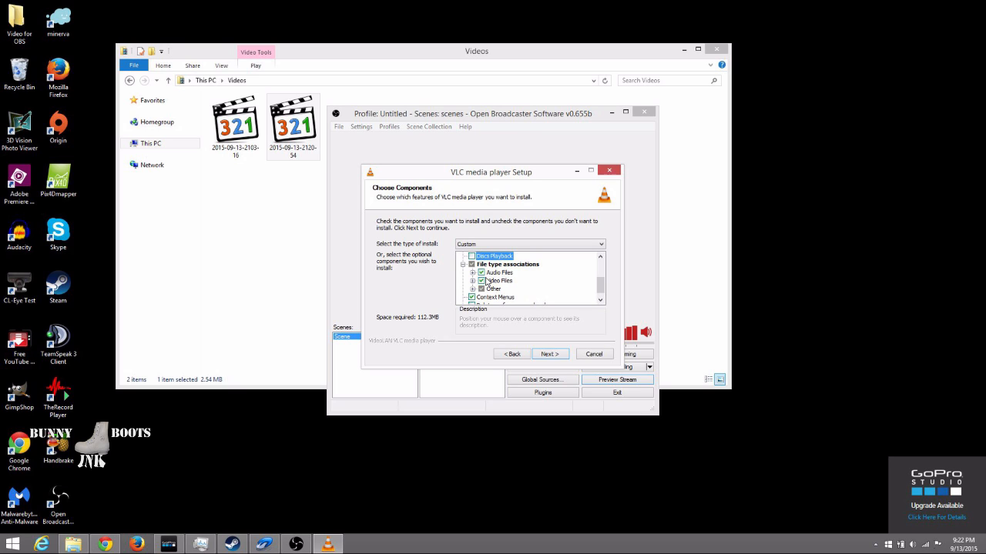
{"action": "left_click", "coordinate": [481, 272]}
{"action": "left_click", "coordinate": [481, 280]}
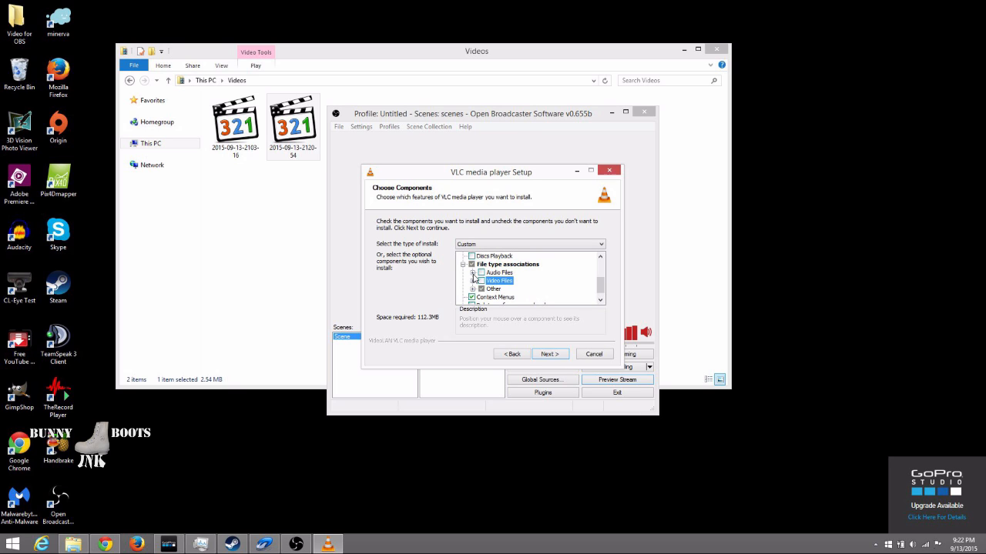
{"action": "left_click", "coordinate": [472, 273]}
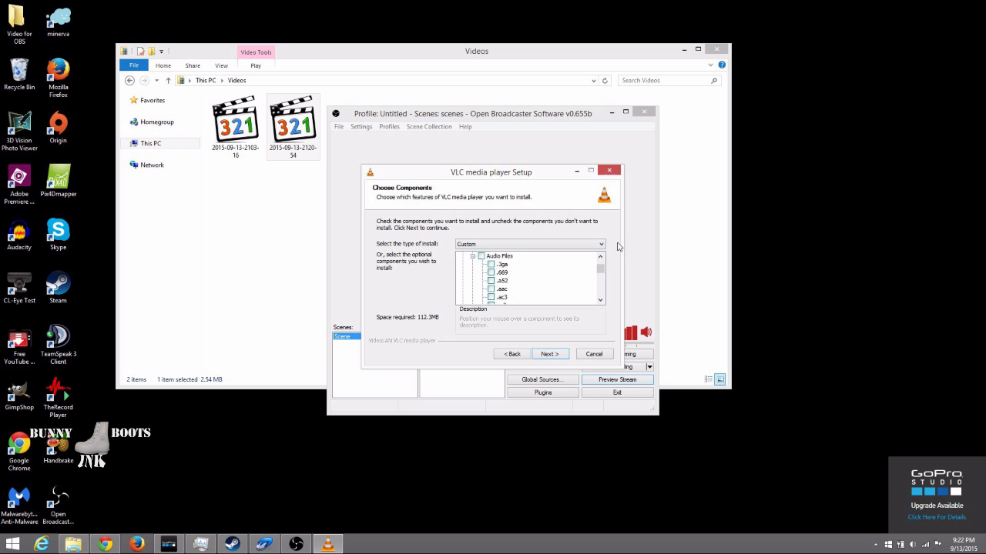
{"action": "mouse_move", "coordinate": [600, 266]}
{"action": "left_mouse_down"}
{"action": "mouse_move", "coordinate": [600, 276]}
{"action": "mouse_move", "coordinate": [600, 262]}
{"action": "left_mouse_up"}
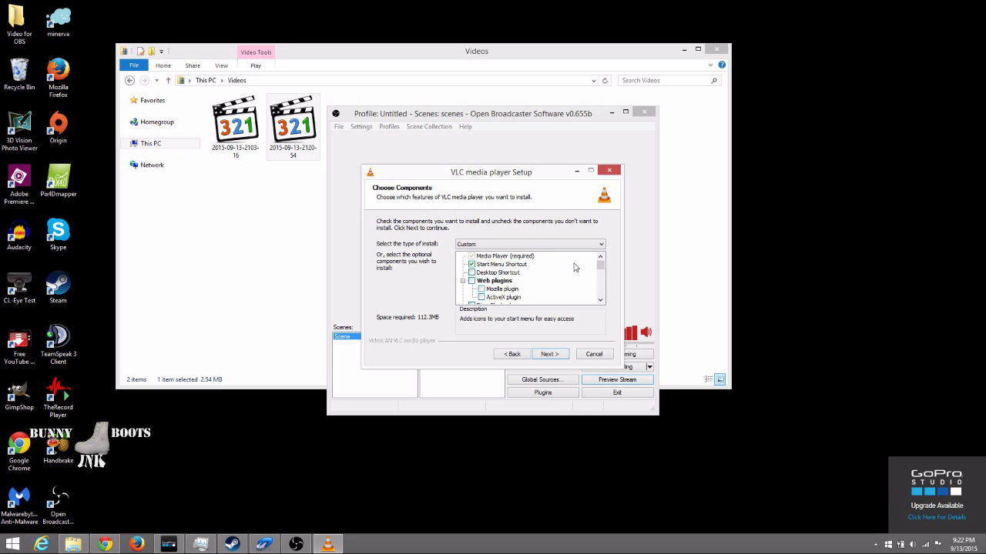
- Review the video file type associations and exclude the context menus from the VLC installation
{"action": "left_click_drag", "start_coordinate": [603, 270], "coordinate": [603, 274]}
{"action": "left_click", "coordinate": [473, 273]}
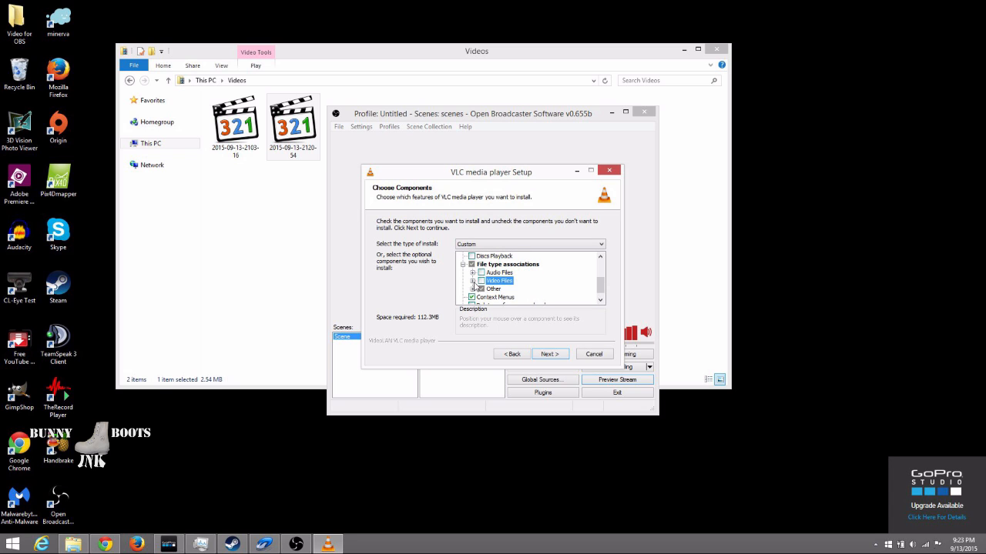
{"action": "left_click", "coordinate": [472, 281]}
{"action": "left_click", "coordinate": [473, 257]}
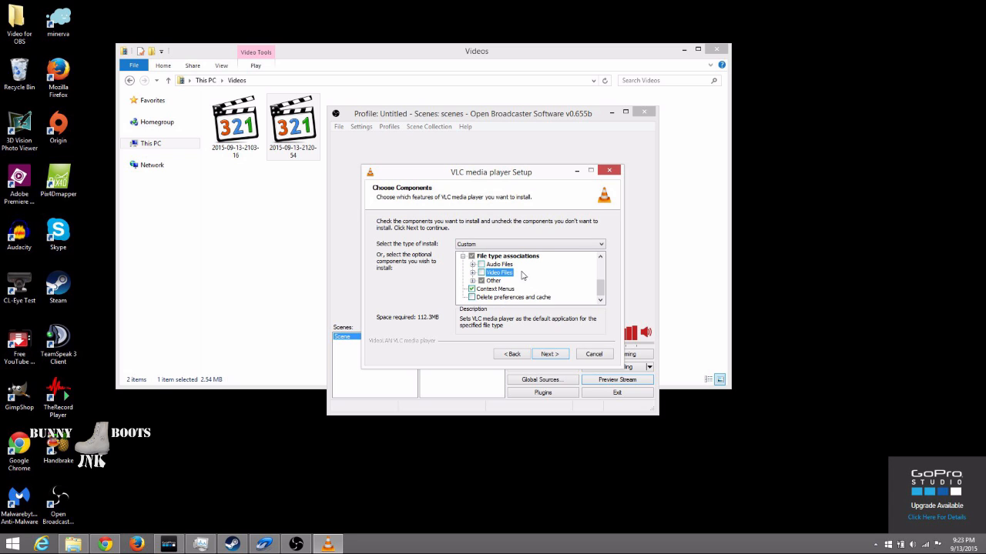
{"action": "left_click", "coordinate": [499, 290]}
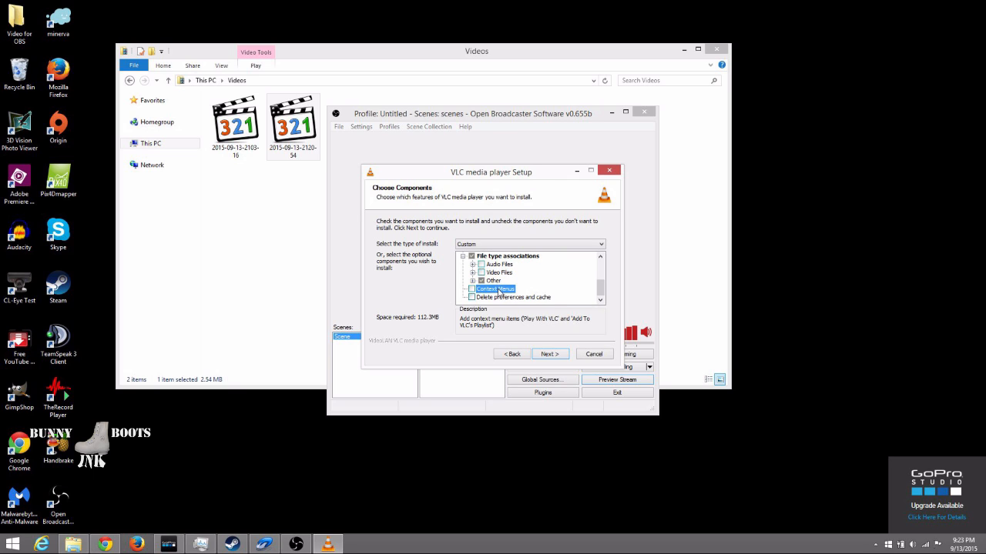
{"action": "left_click", "coordinate": [471, 289]}
- Install VLC media player in the default destination folder and finish the setup without running the player
{"action": "left_click", "coordinate": [544, 354]}
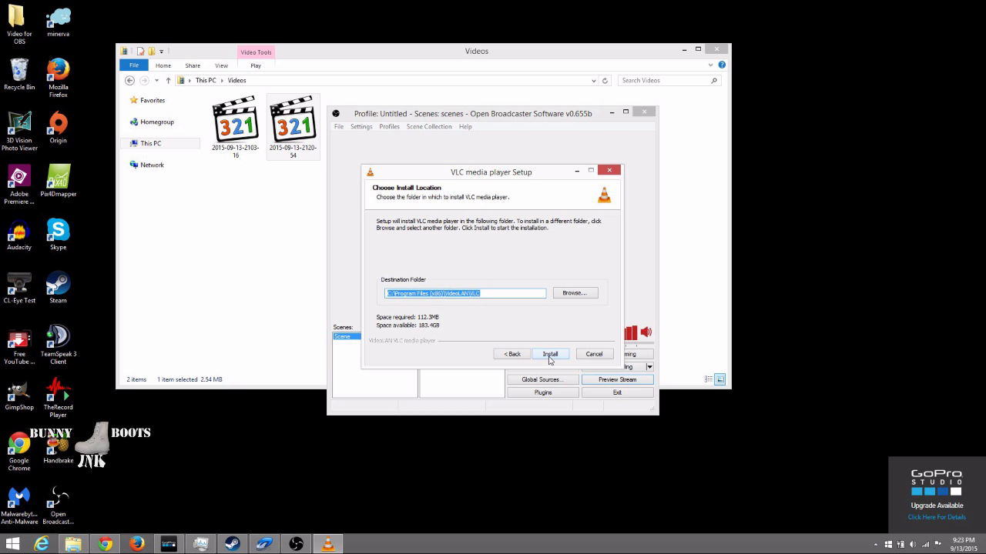
{"action": "left_click", "coordinate": [550, 356]}
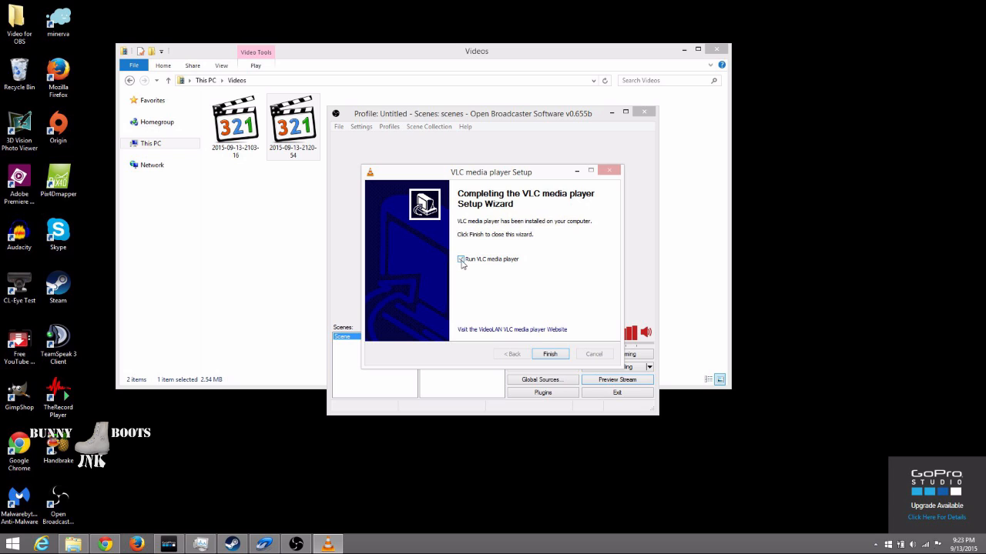
{"action": "left_click", "coordinate": [548, 357]}
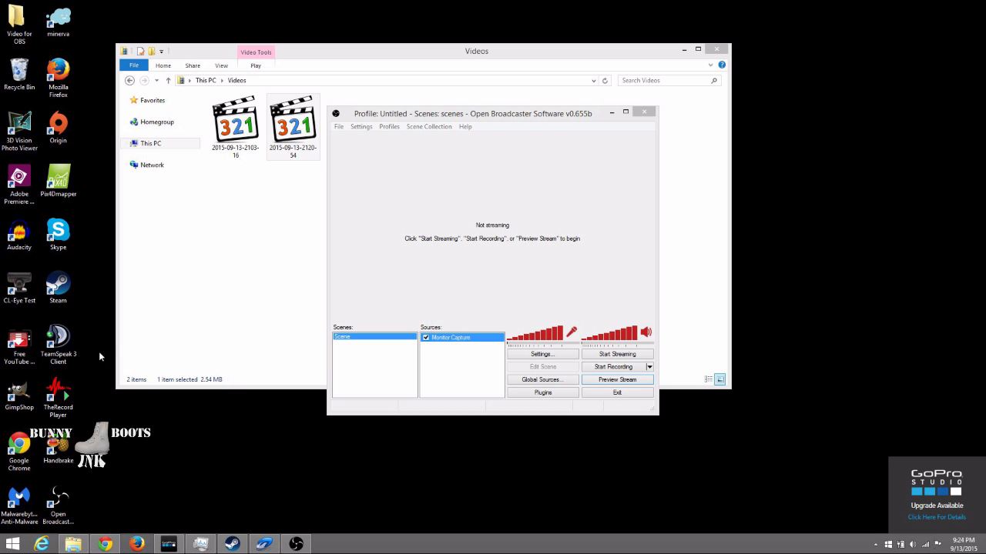
{"action": "left_click", "coordinate": [69, 442]}
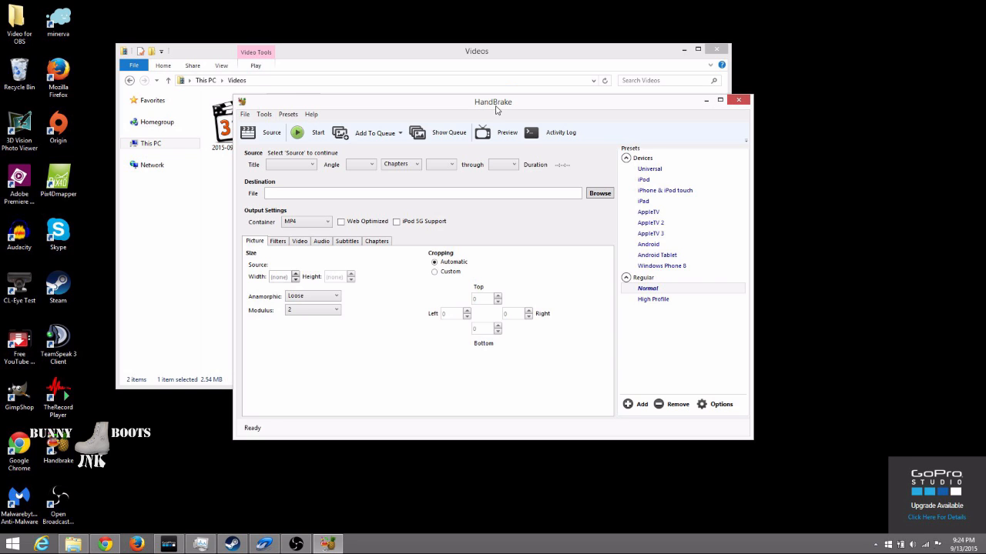
{"action": "left_click_drag", "start_coordinate": [497, 108], "coordinate": [613, 95]}
{"action": "left_click", "coordinate": [286, 198]}
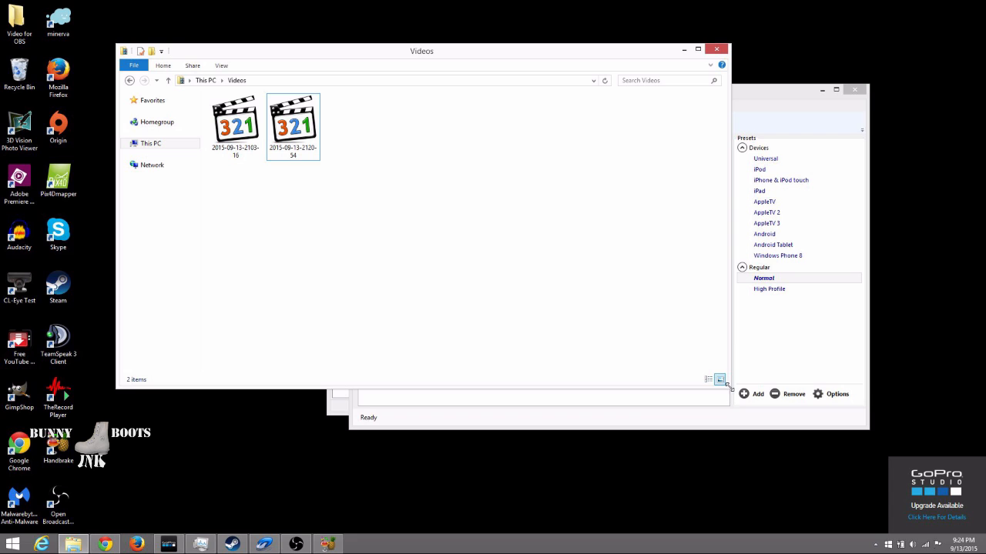
{"action": "left_click_drag", "start_coordinate": [728, 385], "coordinate": [388, 250]}
{"action": "left_click", "coordinate": [295, 137]}
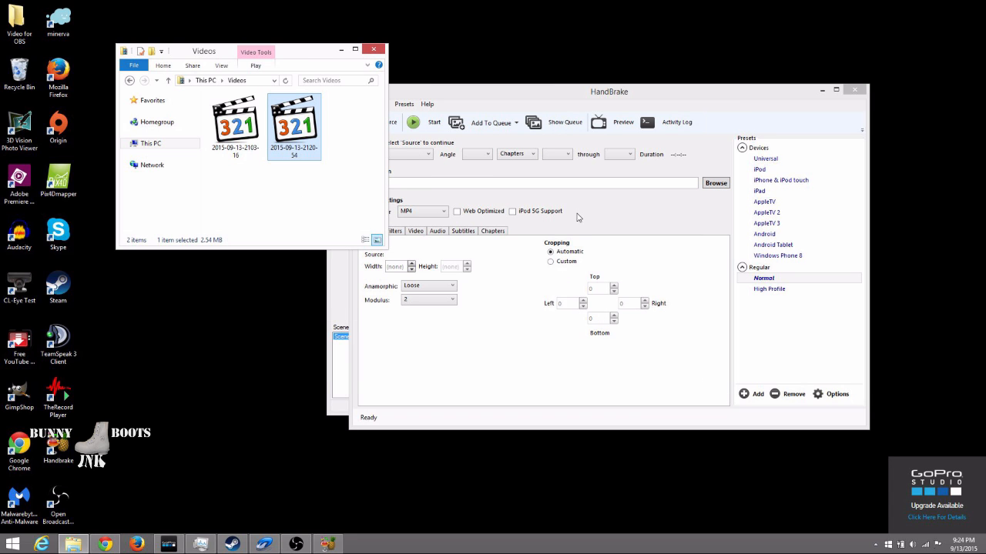
{"action": "left_click_drag", "start_coordinate": [295, 137], "coordinate": [577, 214]}
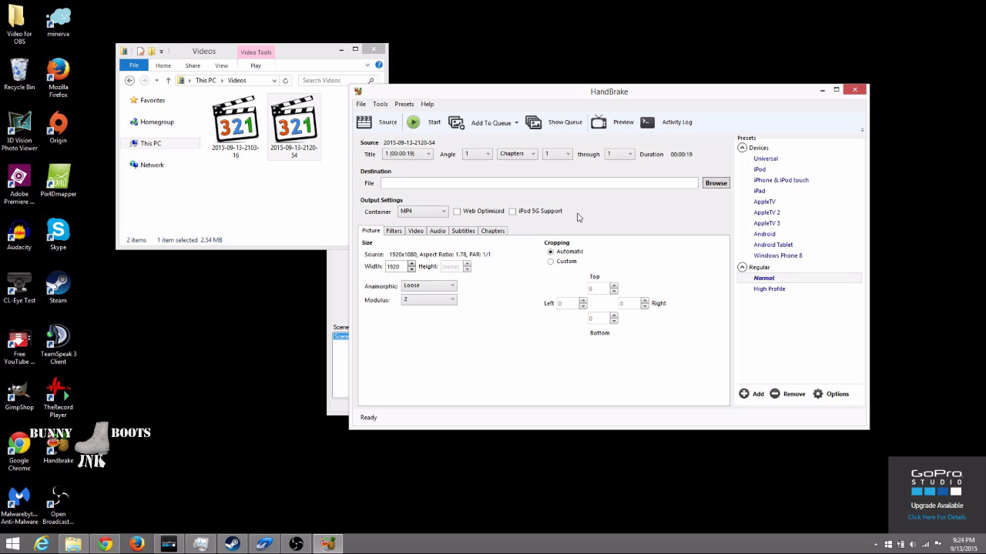
- Review the available output containers and choose MP4 for the converted video
{"action": "left_click", "coordinate": [418, 220]}
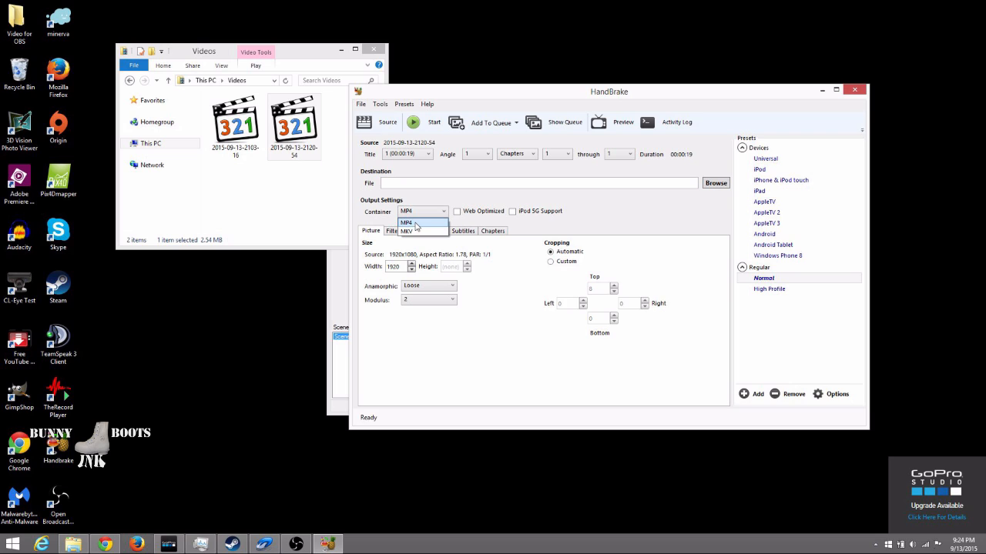
{"action": "left_click", "coordinate": [415, 223]}
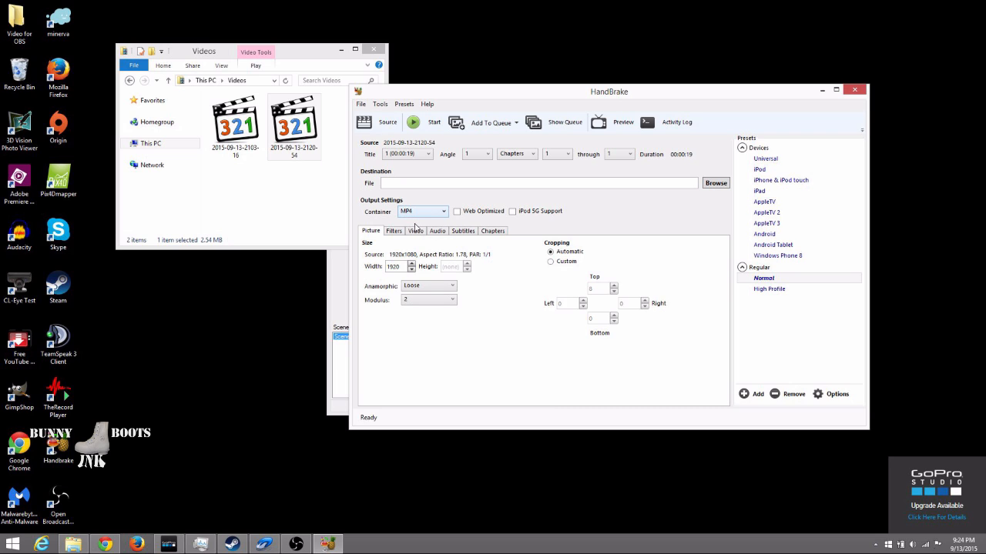
{"action": "left_click", "coordinate": [443, 214]}
{"action": "left_click", "coordinate": [442, 214]}
{"action": "left_click", "coordinate": [442, 213]}
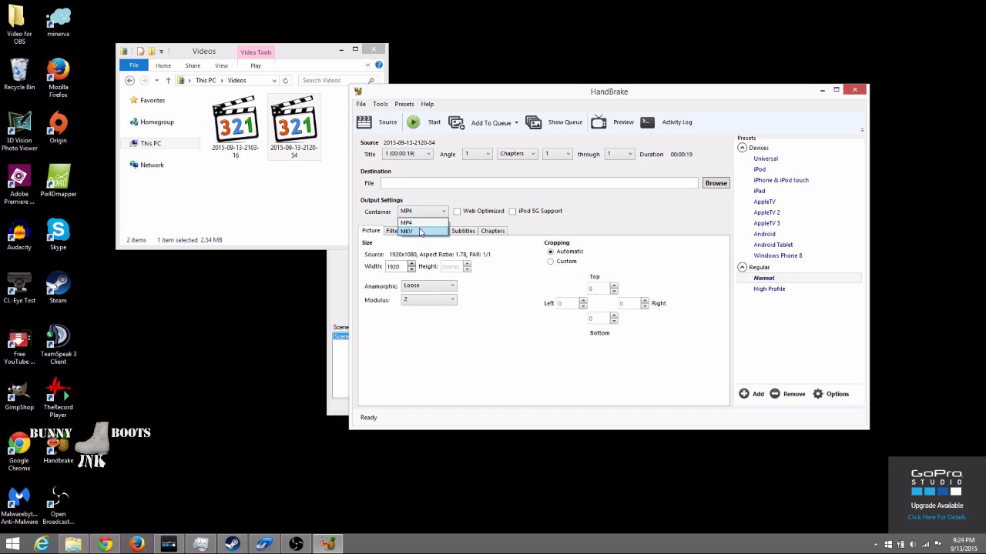
{"action": "left_click", "coordinate": [420, 226]}
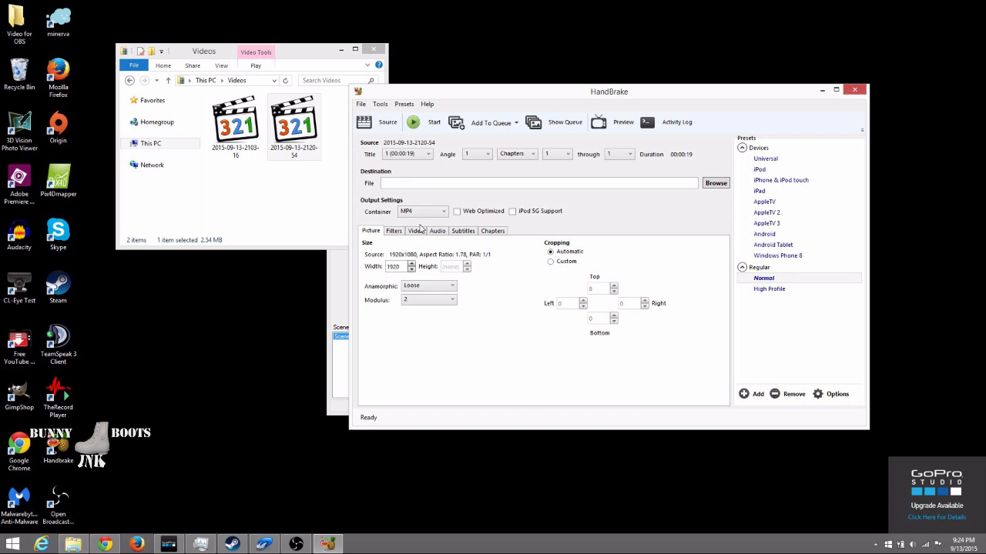
- Set the output file to test 1 in the desktop folder Video for OBS and start the encode
{"action": "left_click", "coordinate": [722, 189]}
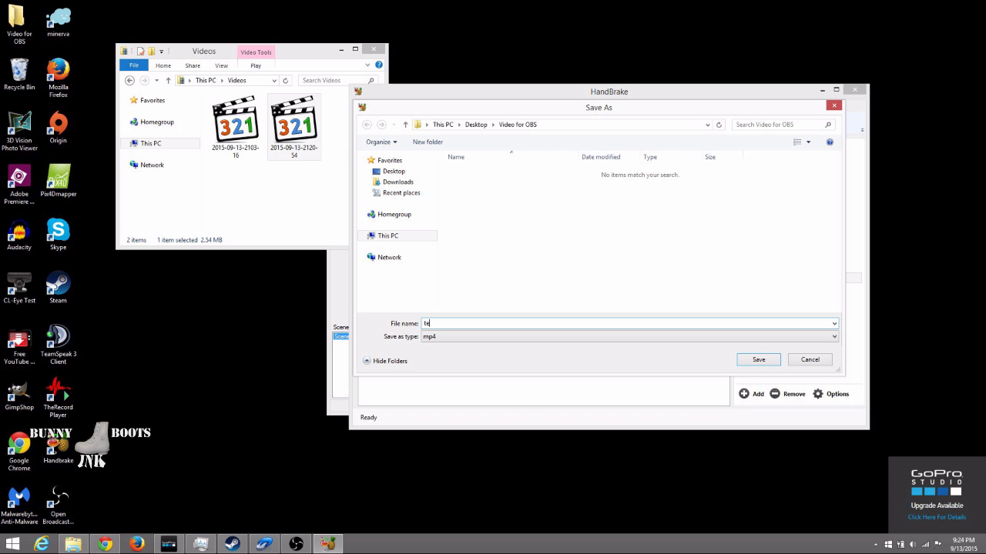
{"action": "type", "text": "1"}
{"action": "left_click", "coordinate": [758, 359]}
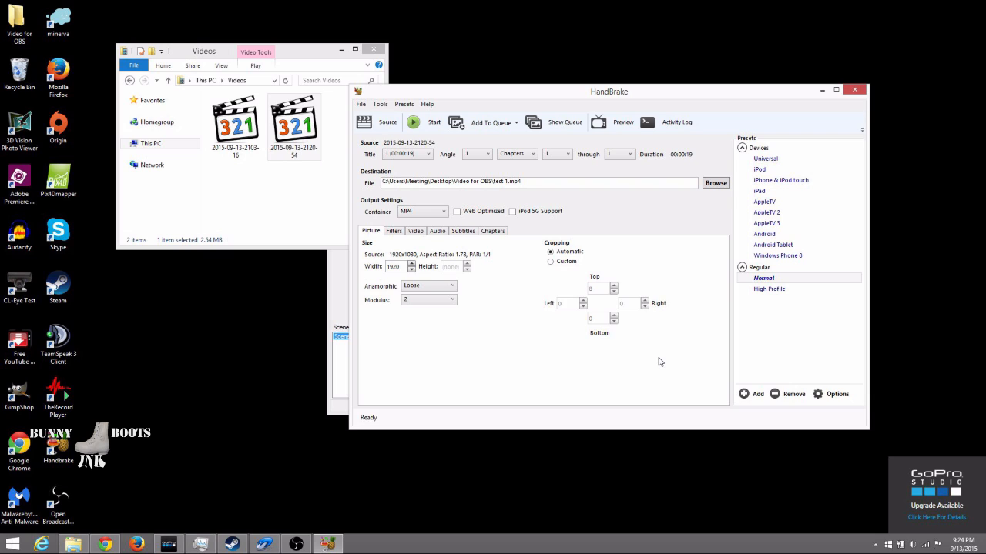
{"action": "left_click", "coordinate": [419, 122]}
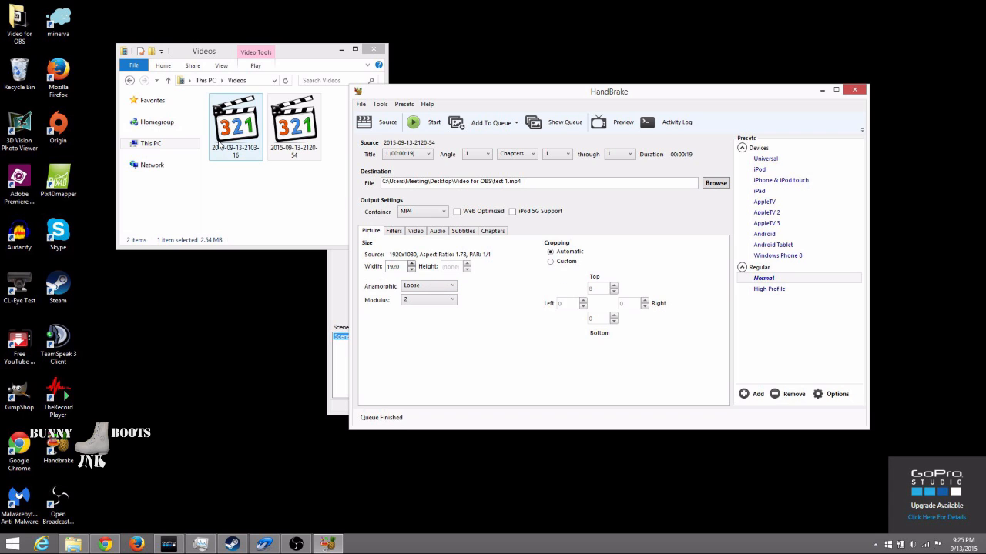
- Open the Video for OBS folder, play the converted video test 1, and close the player
{"action": "double_click", "coordinate": [19, 23]}
{"action": "double_click", "coordinate": [248, 125]}
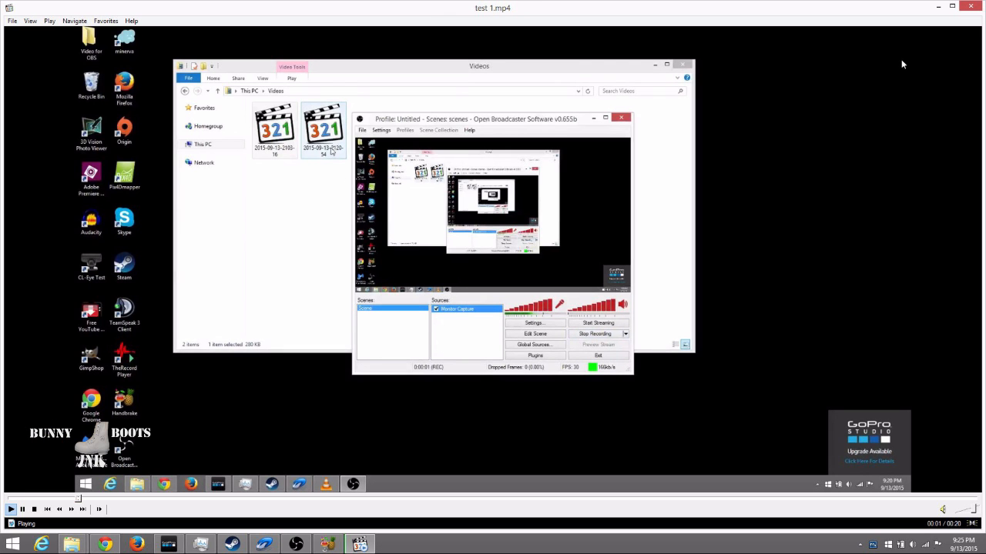
{"action": "left_click", "coordinate": [970, 6]}
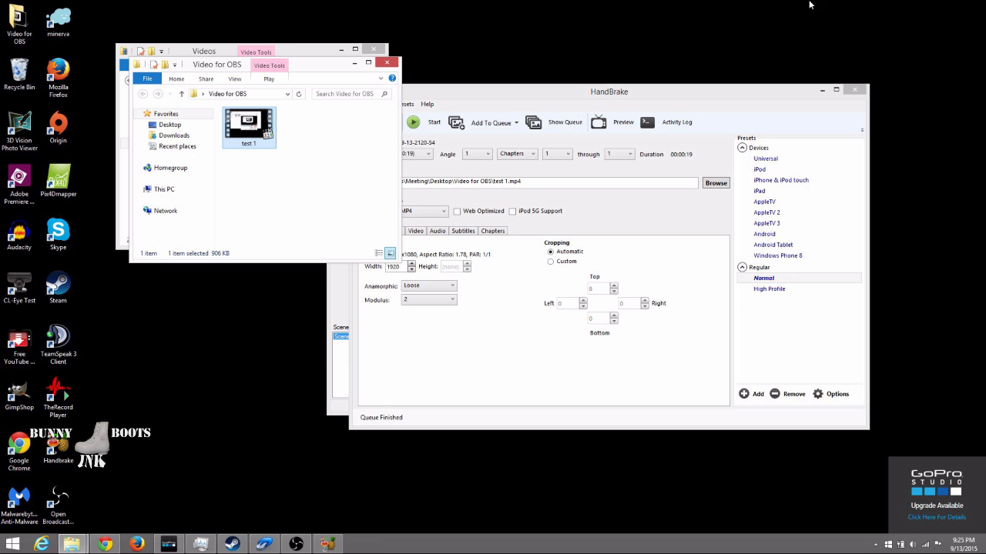
- Check the file type and size in the properties of test 1, and close the Video for OBS folder
{"action": "right_click", "coordinate": [254, 129]}
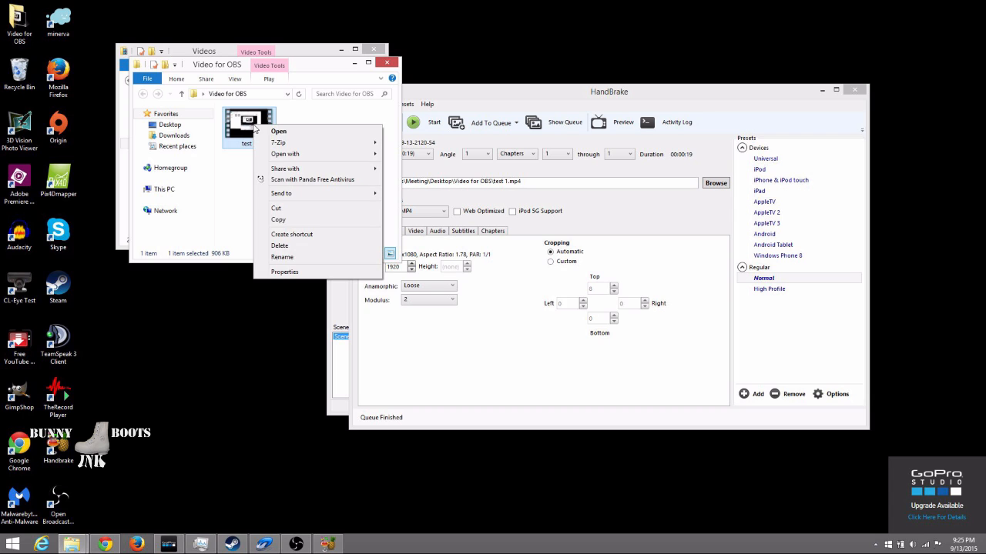
{"action": "left_click", "coordinate": [275, 273]}
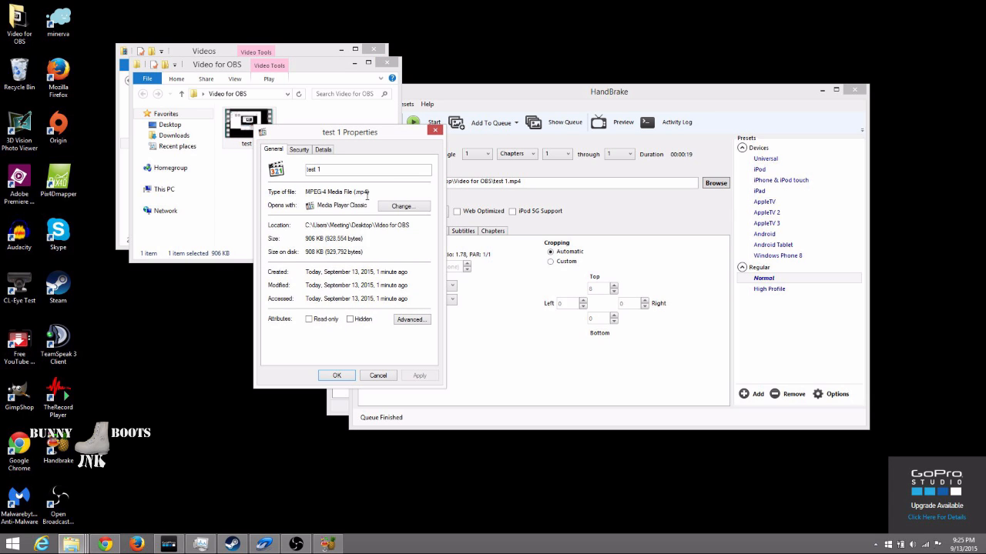
{"action": "left_click", "coordinate": [370, 376]}
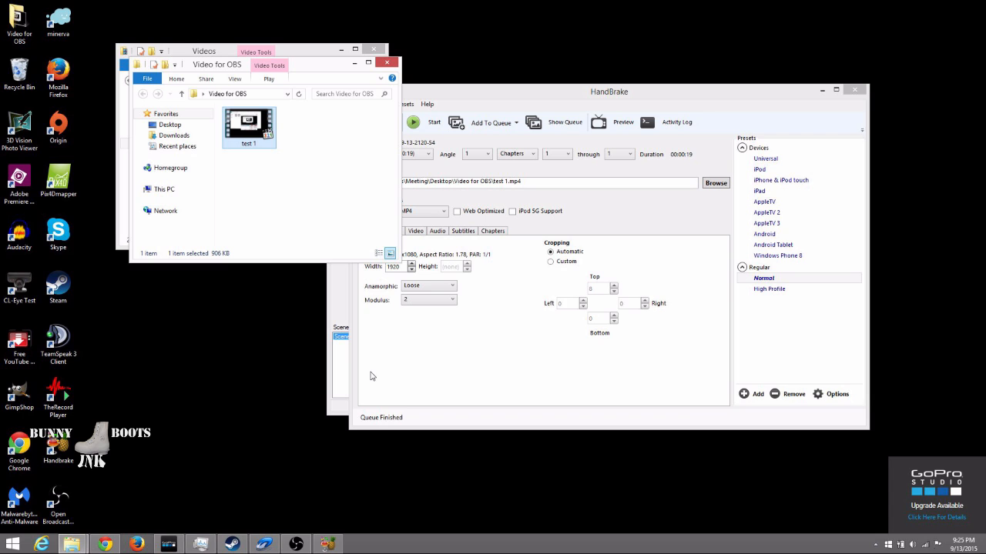
{"action": "left_click", "coordinate": [386, 62]}
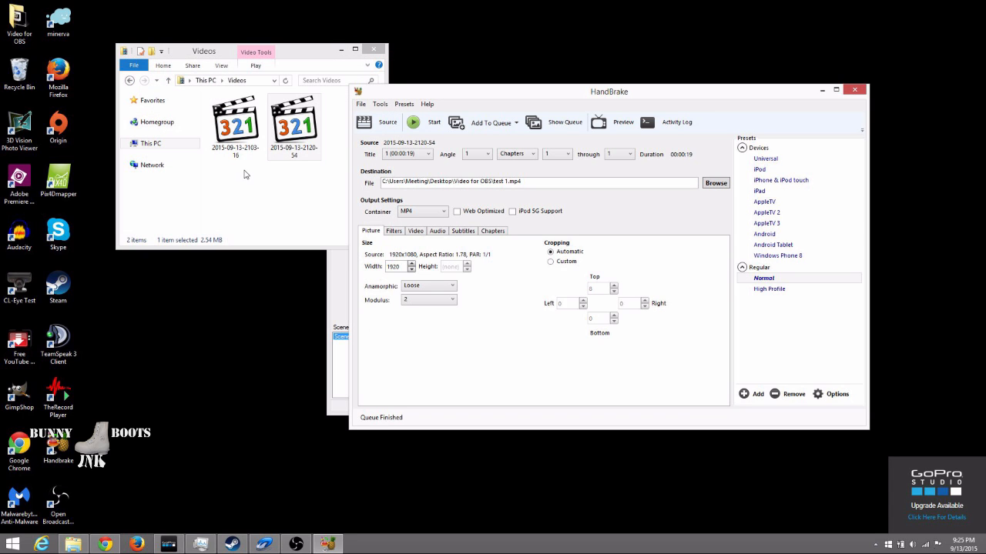
{"action": "left_click", "coordinate": [246, 174]}
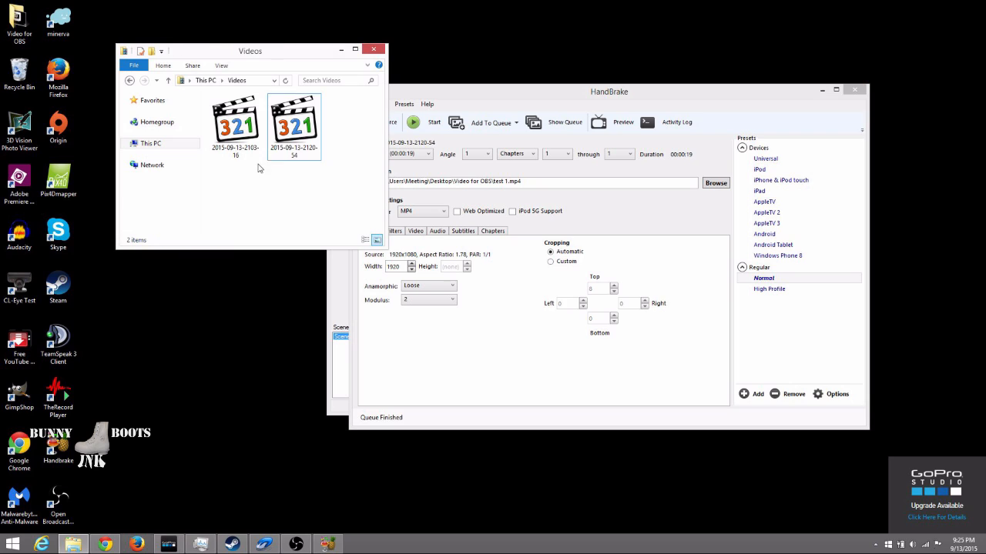
{"action": "left_click", "coordinate": [302, 140]}
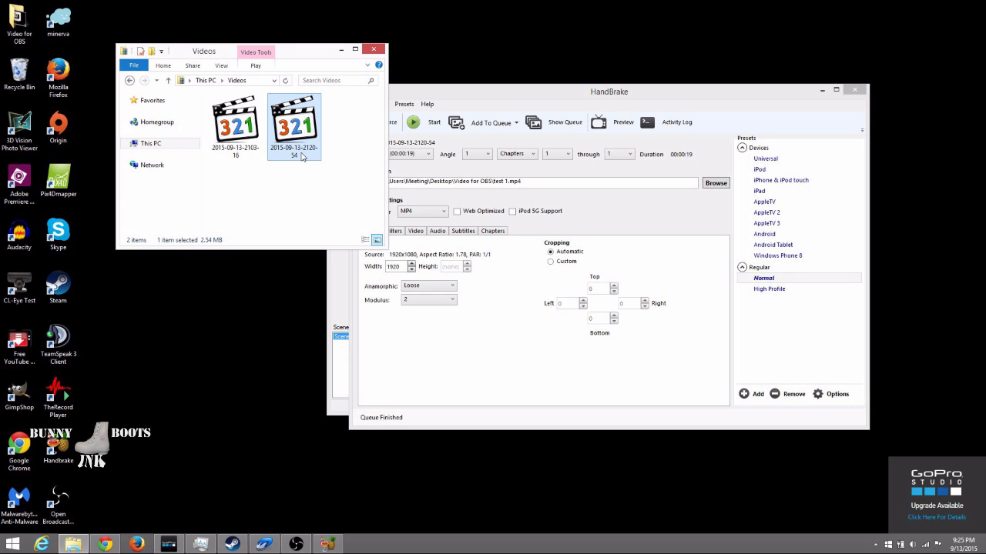